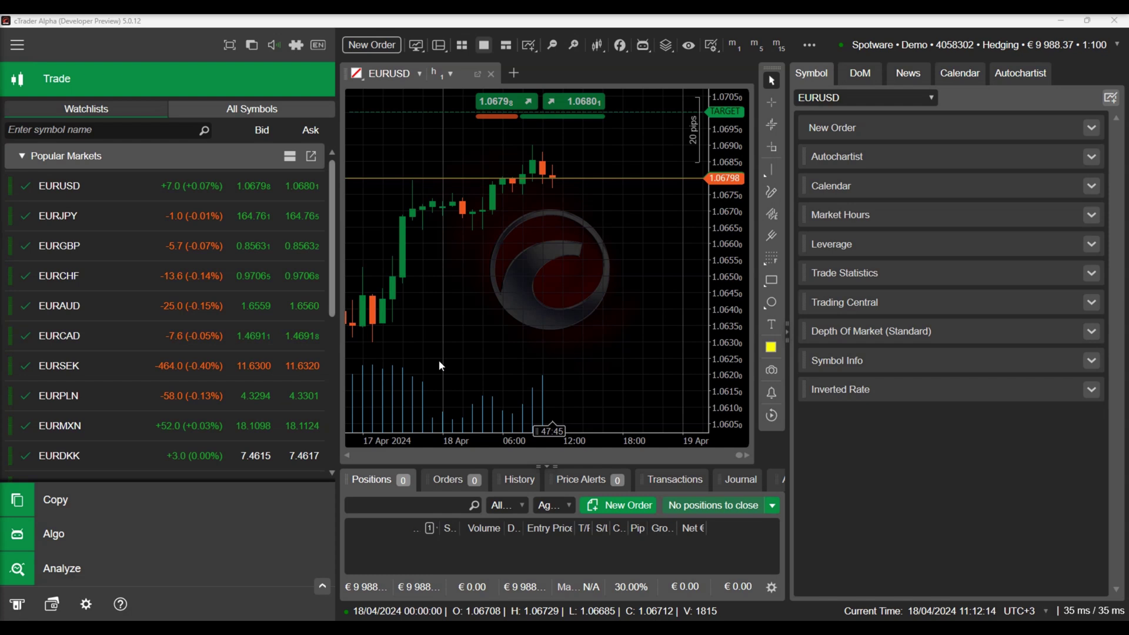
From the Algo section, start a new blank plugin and begin naming it 'Custom Window Plugin'.
{"action": "left_click", "coordinate": [200, 532]}
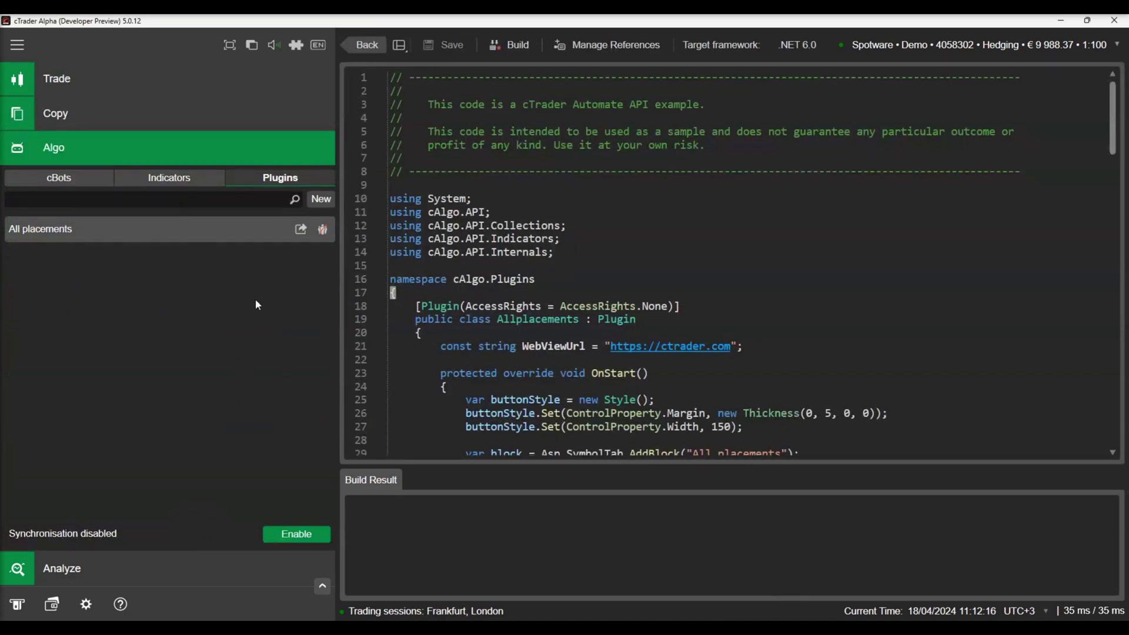
{"action": "left_click", "coordinate": [318, 202]}
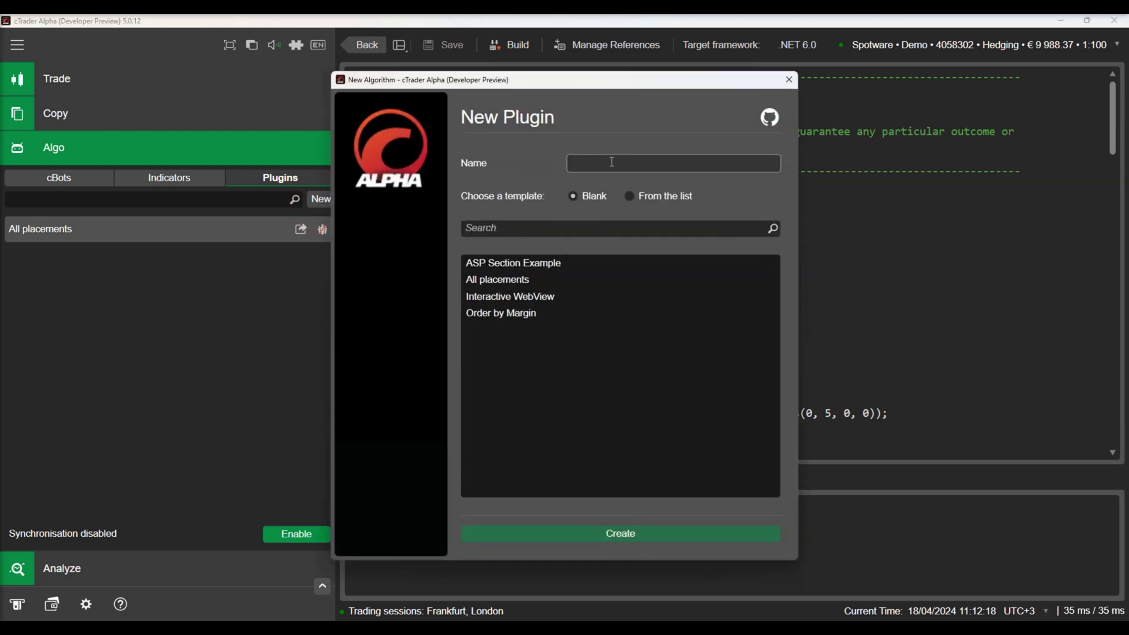
{"action": "type", "text": "Cus"}
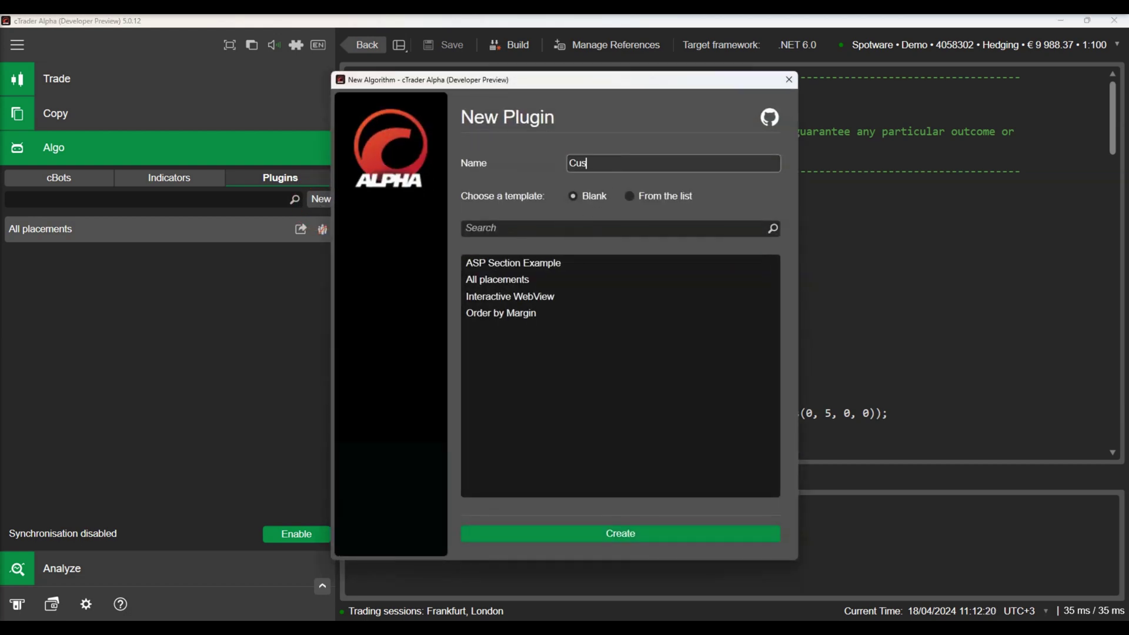
{"action": "type", "text": "tom Window Plugin"}
Create the plugin and declare 'private Button _buttonAddTakeProfit;' and 'private Window _window;' fields.
{"action": "left_click", "coordinate": [679, 531]}
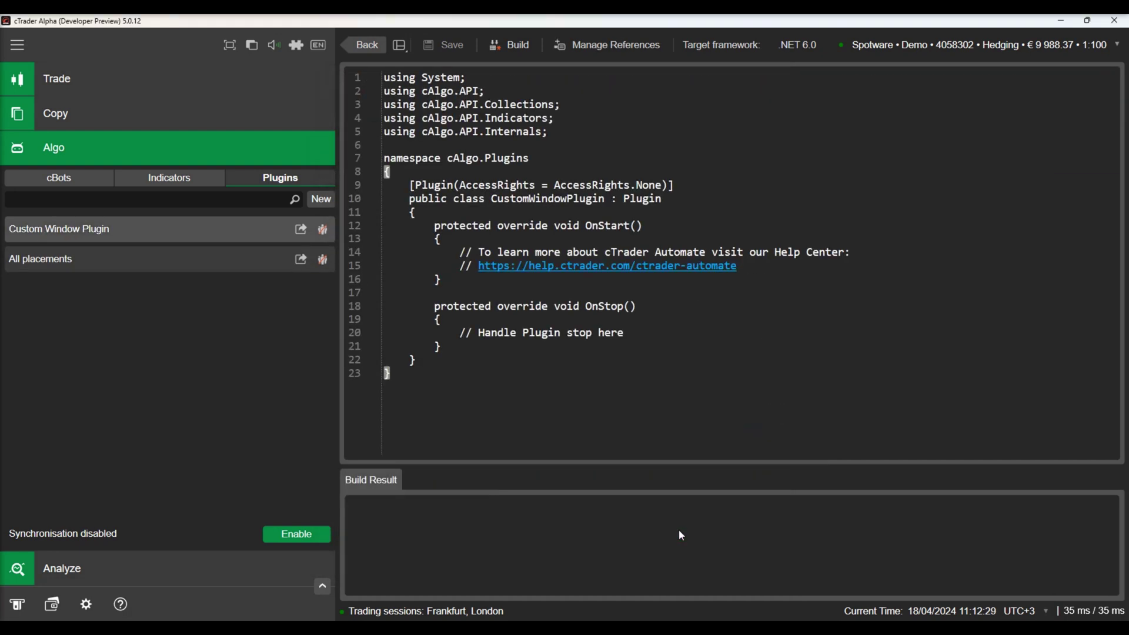
{"action": "left_click", "coordinate": [467, 214]}
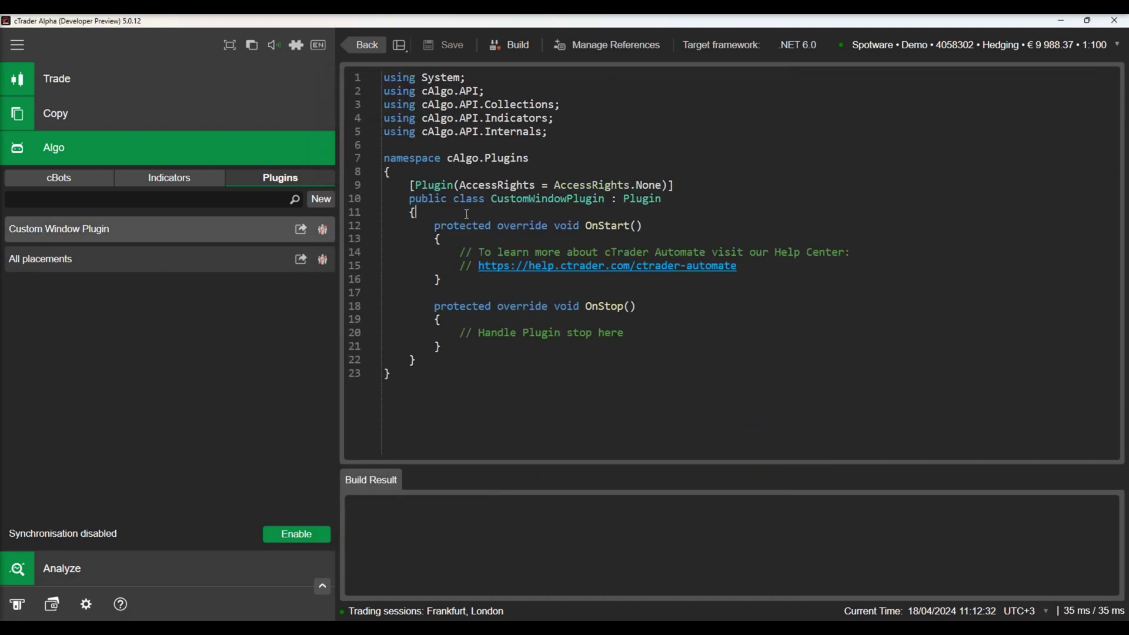
{"action": "key", "text": "Return"}
{"action": "key", "text": "Return"}
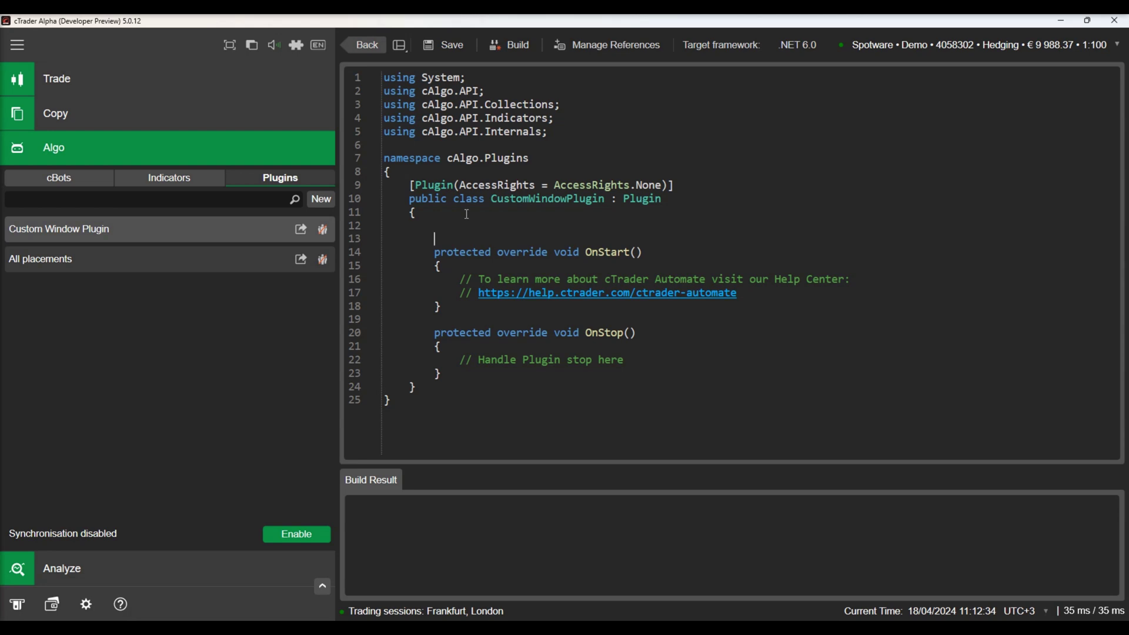
{"action": "type", "text": "priva"}
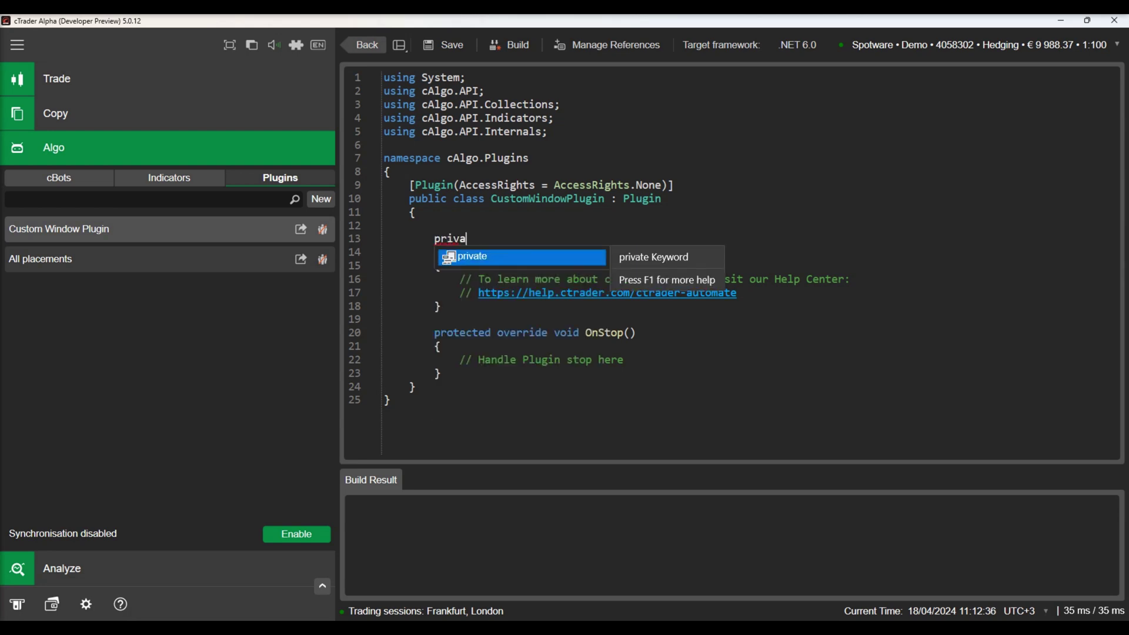
{"action": "key", "text": "Tab"}
{"action": "type", "text": "Bu"}
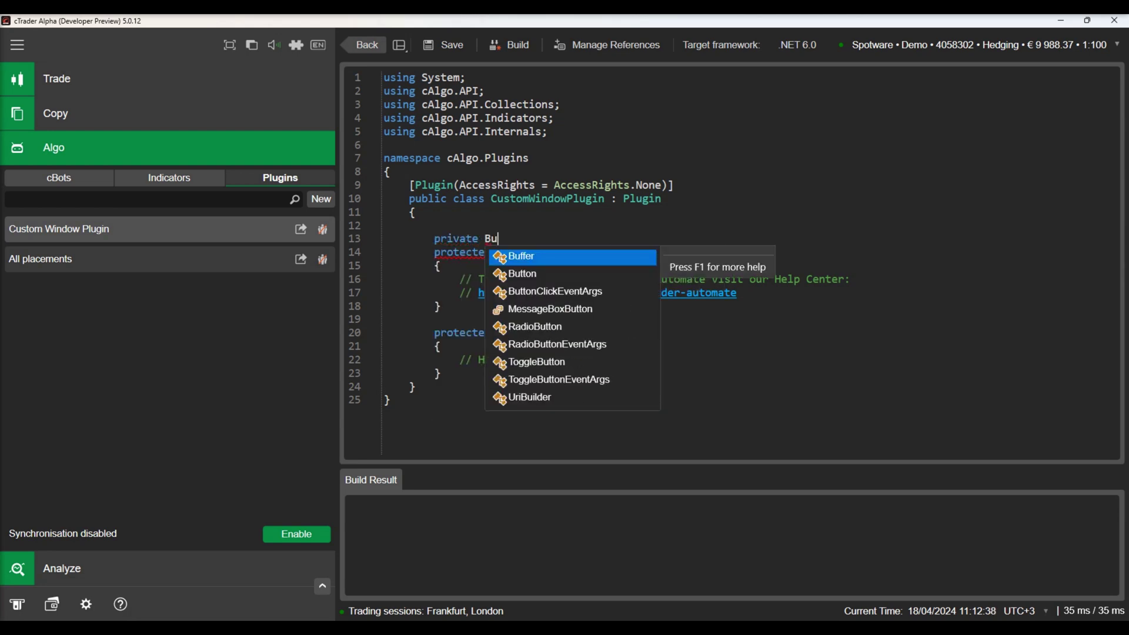
{"action": "type", "text": "tt"}
{"action": "key", "text": "Tab"}
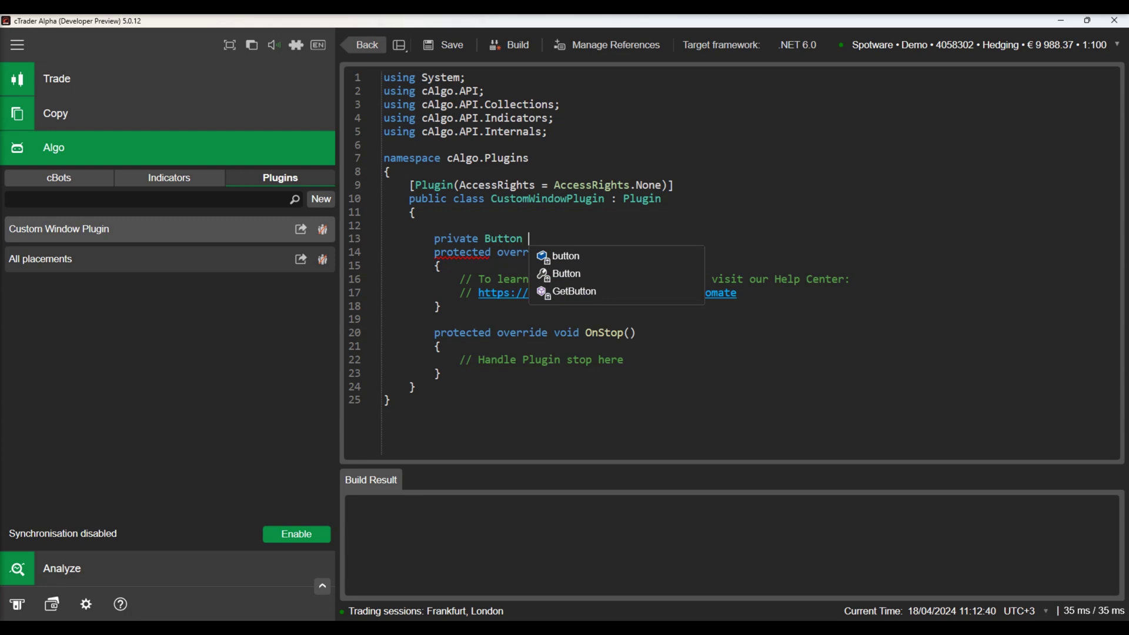
{"action": "type", "text": "_buttonAdd"}
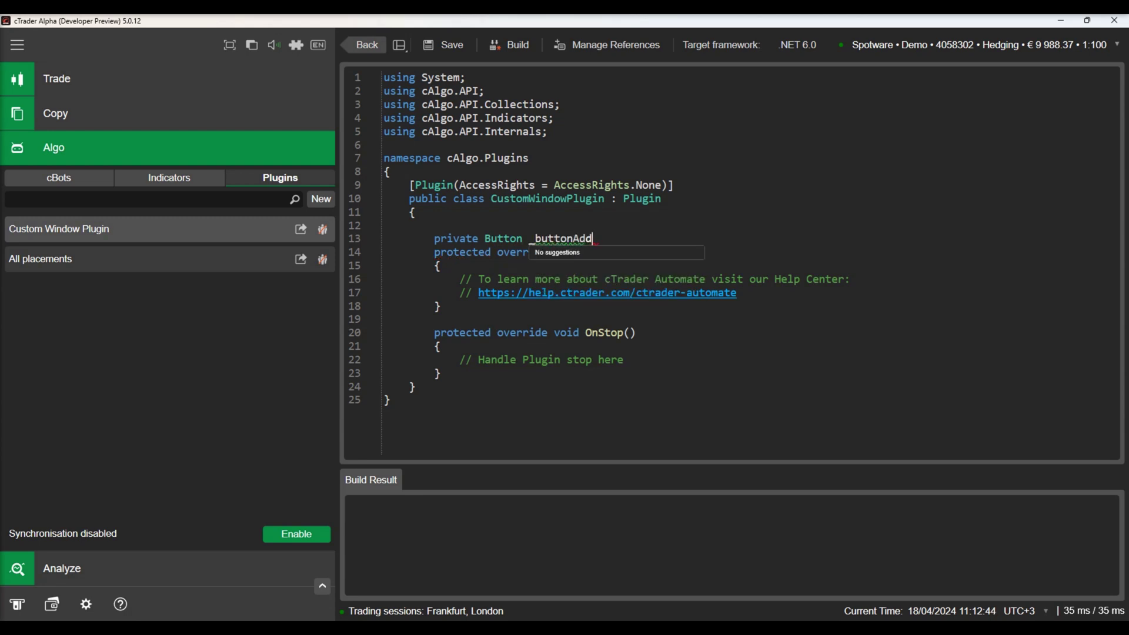
{"action": "type", "text": "TakeProfit;"}
{"action": "key", "text": "Return"}
{"action": "type", "text": "pri"}
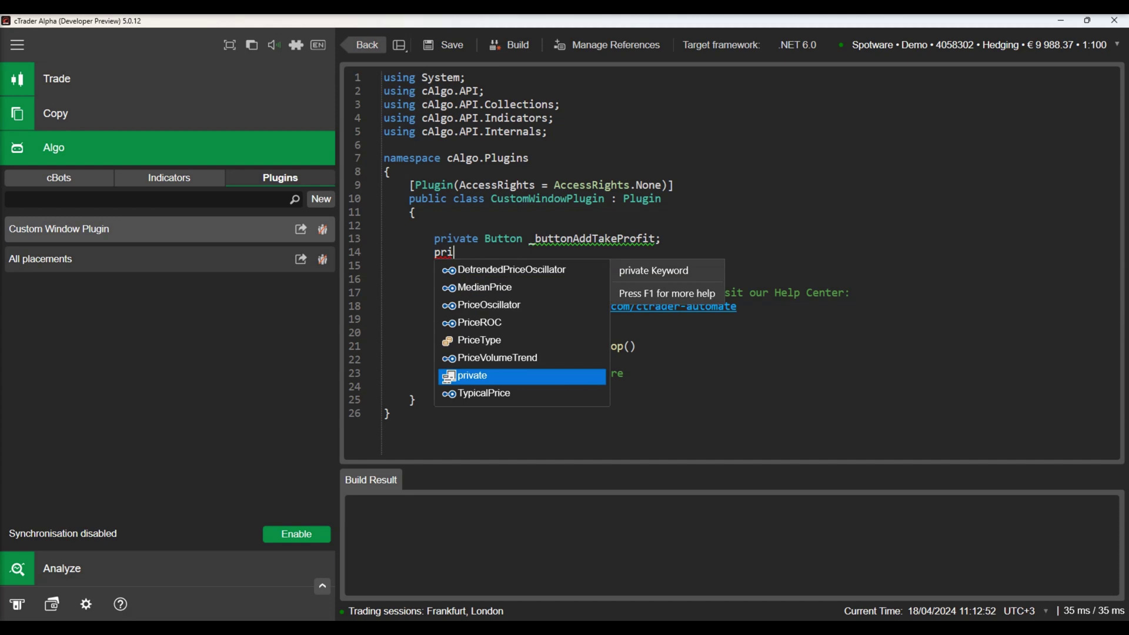
{"action": "type", "text": "vate Window _"}
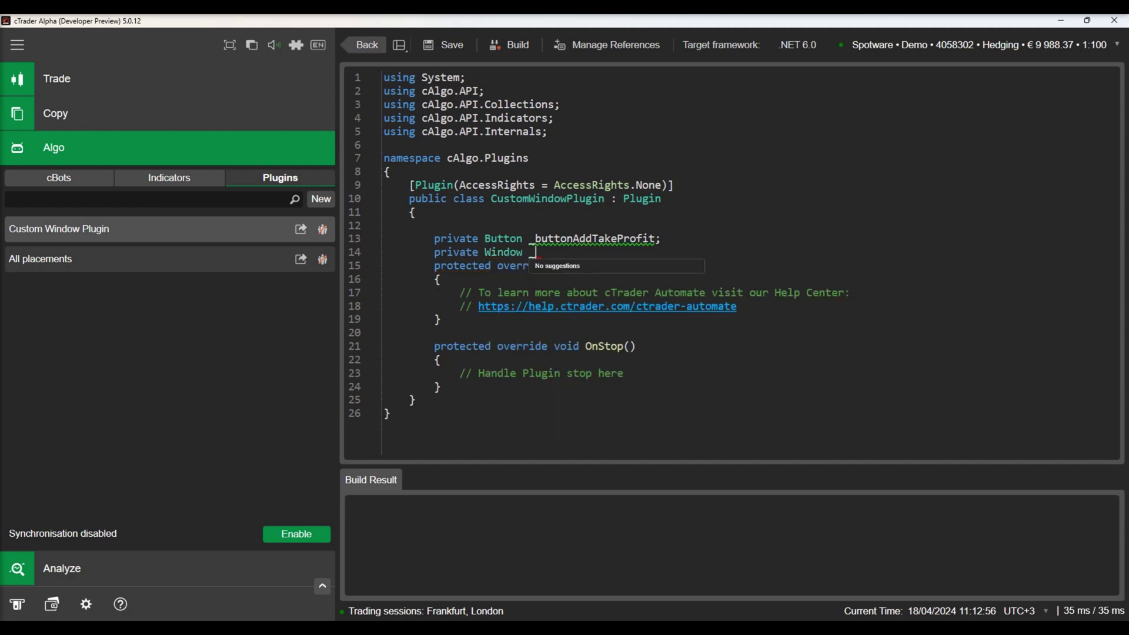
{"action": "type", "text": "window"}
{"action": "type", "text": ";"}
{"action": "key", "text": "Return"}
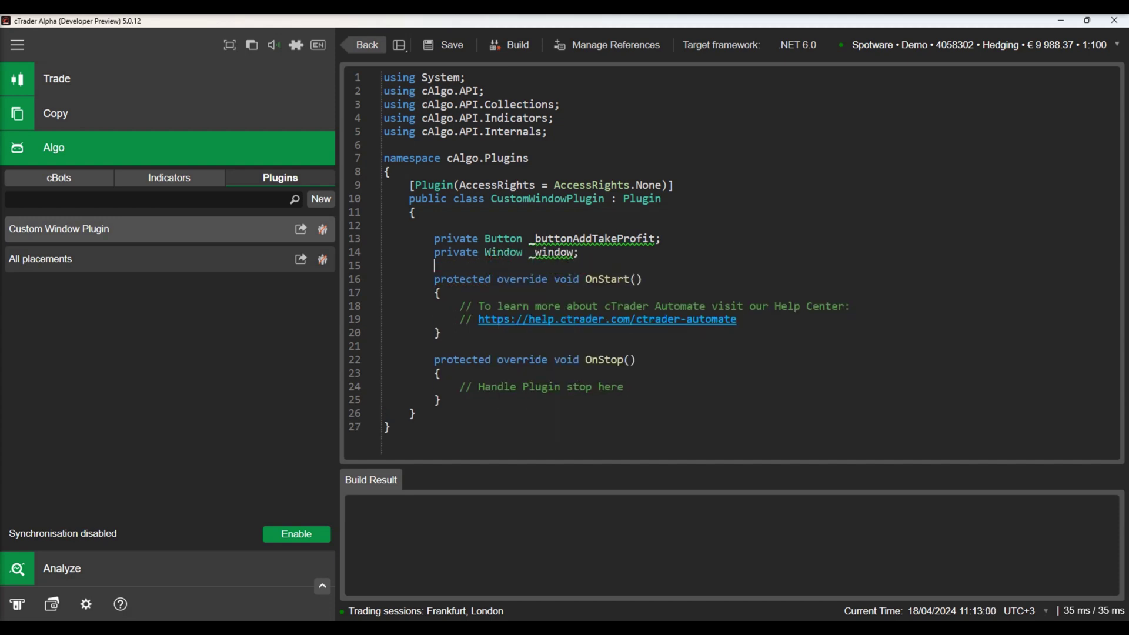
Clear OnStart's comments and create the button: SeaGreen background, height 50, text 'Add Take Profit'.
{"action": "left_click_drag", "start_coordinate": [748, 320], "coordinate": [745, 294]}
{"action": "key", "text": "BackSpace"}
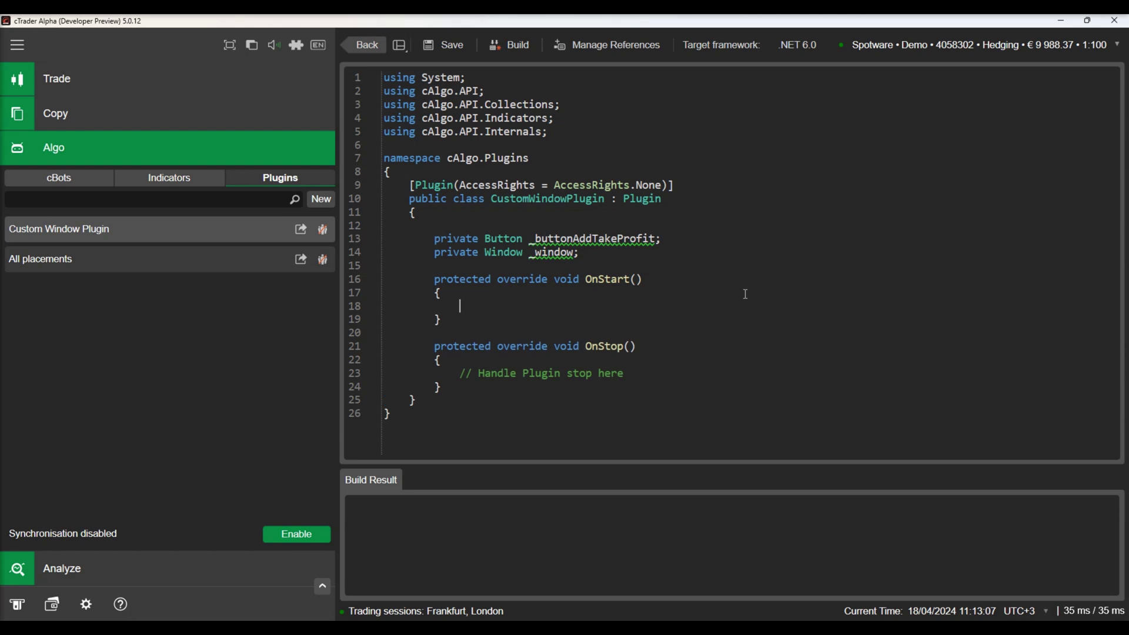
{"action": "type", "text": "_buttonAddTakeProfit = new "}
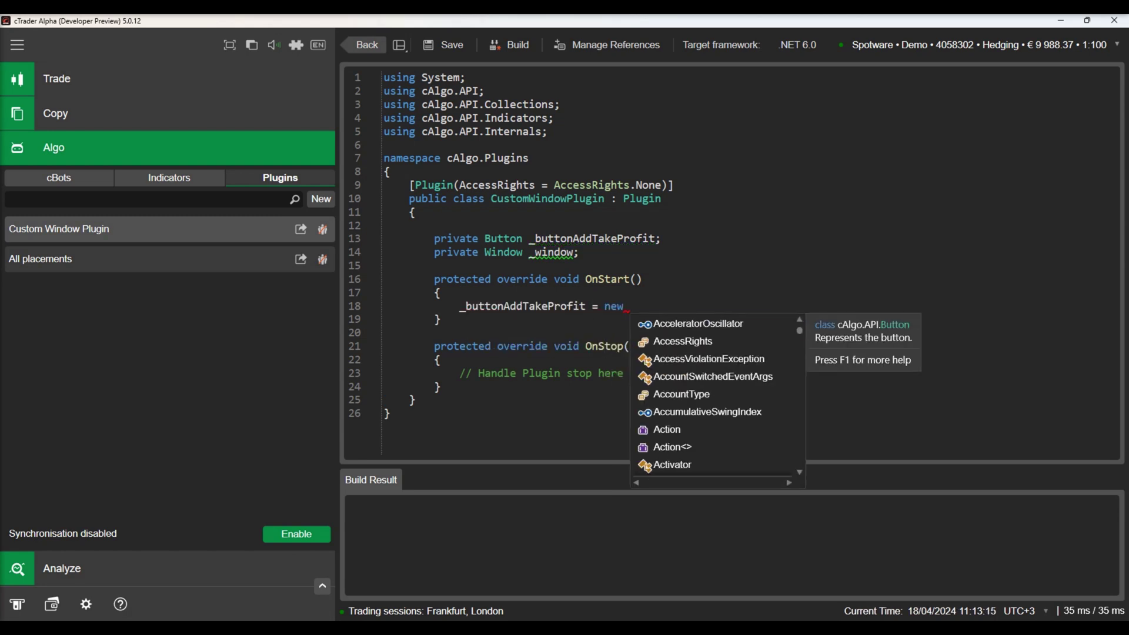
{"action": "type", "text": "Button"}
{"action": "key", "text": "Return"}
{"action": "type", "text": "{"}
{"action": "key", "text": "Return"}
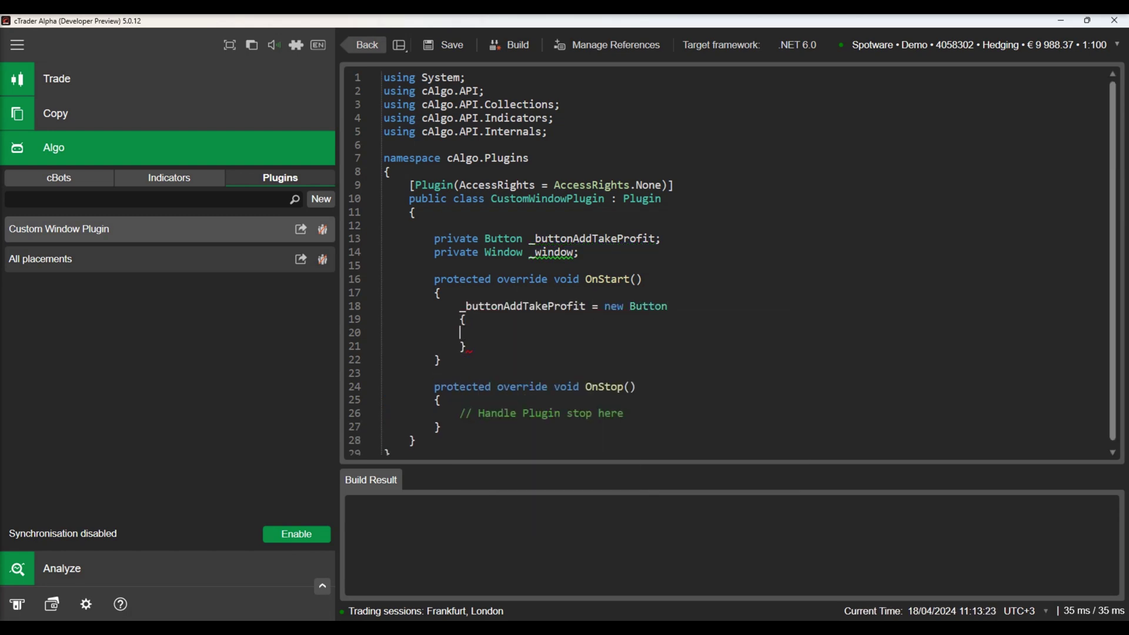
{"action": "type", "text": "BackgroundColor = Color."}
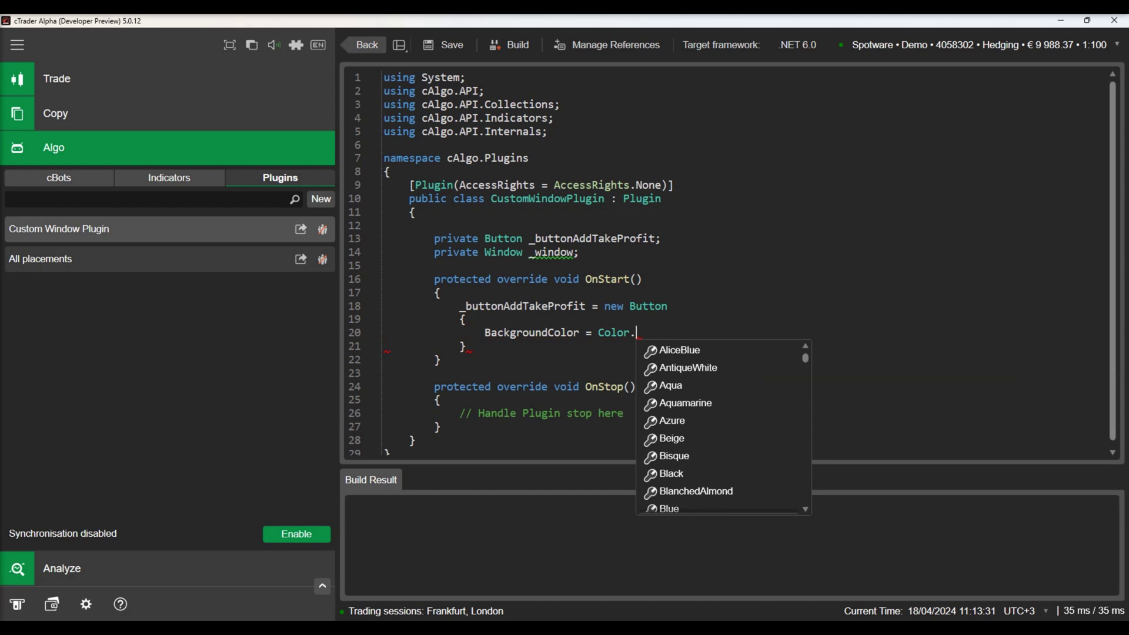
{"action": "type", "text": "SeaGreen;"}
{"action": "key", "text": "Return"}
{"action": "type", "text": "Height"}
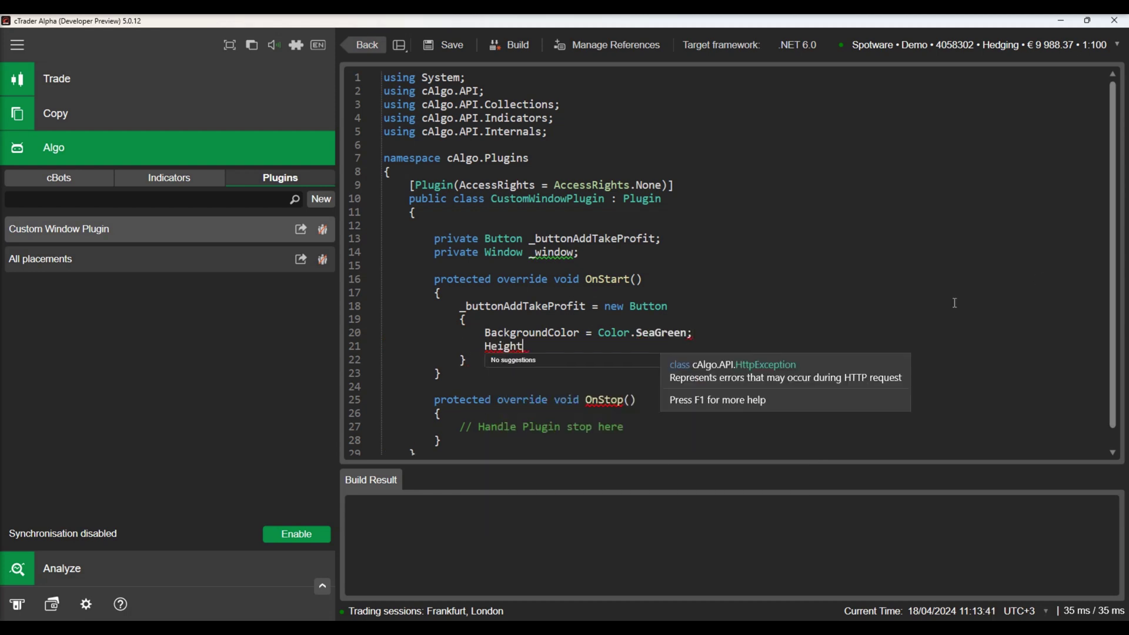
{"action": "left_click", "coordinate": [697, 331]}
{"action": "key", "text": "BackSpace"}
{"action": "type", "text": "50"}
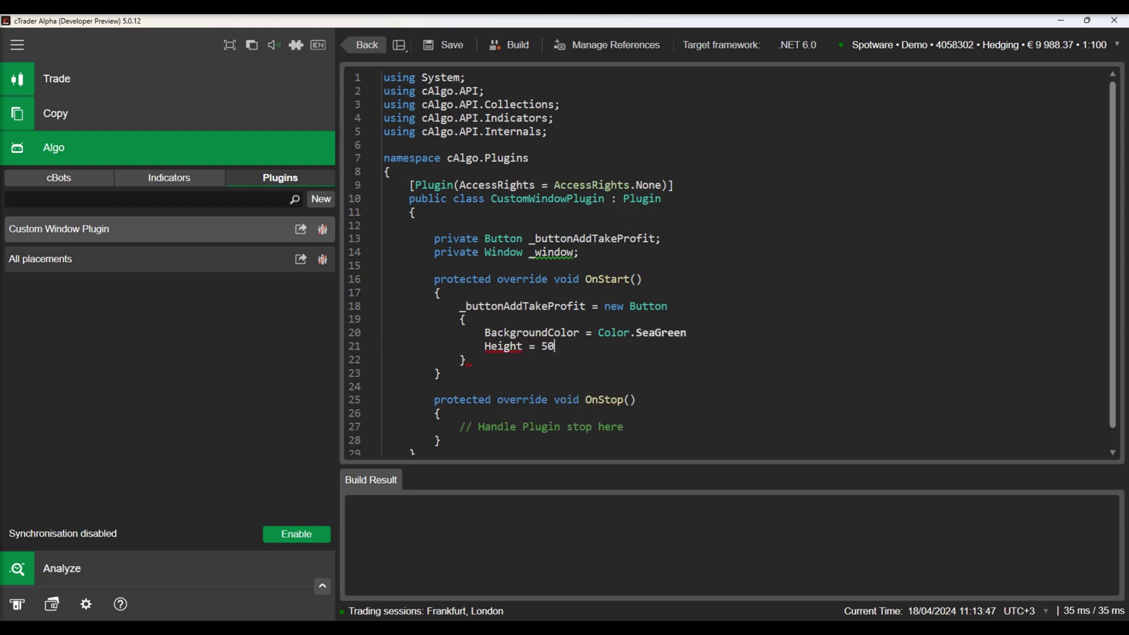
{"action": "type", "text": ","}
{"action": "key", "text": "Return"}
{"action": "type", "text": "Text = \"A"}
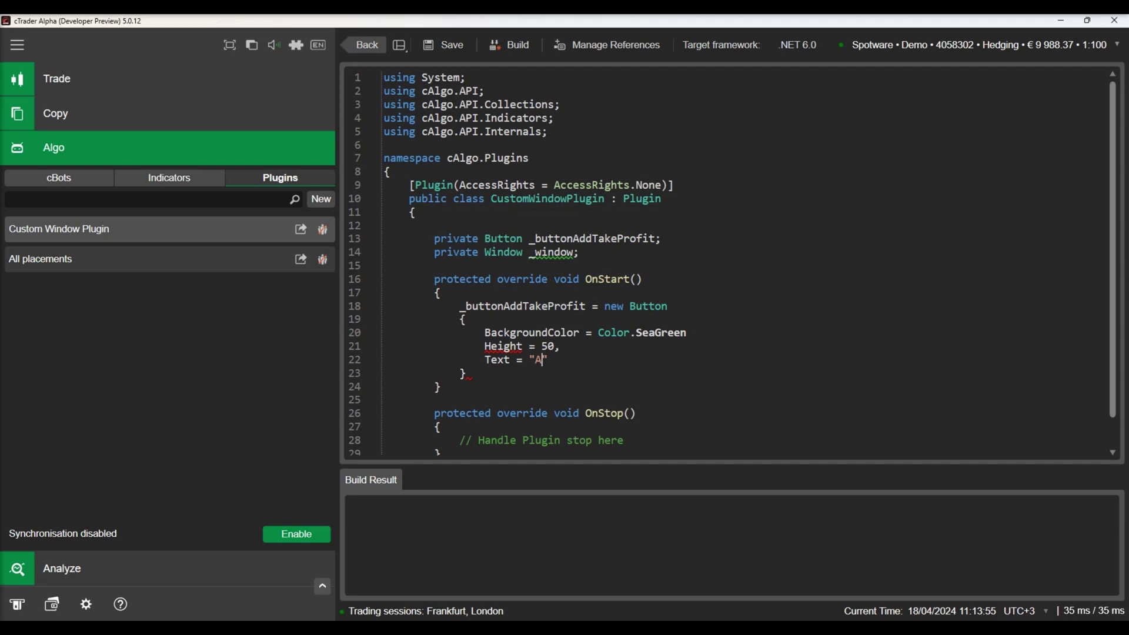
{"action": "type", "text": "dd Take Profit"}
{"action": "left_click", "coordinate": [762, 335]}
{"action": "type", "text": ","}
{"action": "key", "text": "Down"}
{"action": "key", "text": "Down"}
{"action": "key", "text": "Down"}
{"action": "type", "text": ";"}
{"action": "key", "text": "Return"}
{"action": "key", "text": "Return"}
Create the 150×150 window with Thickness(5,10,10,5) padding and begin setting its Child.
{"action": "type", "text": "_window"}
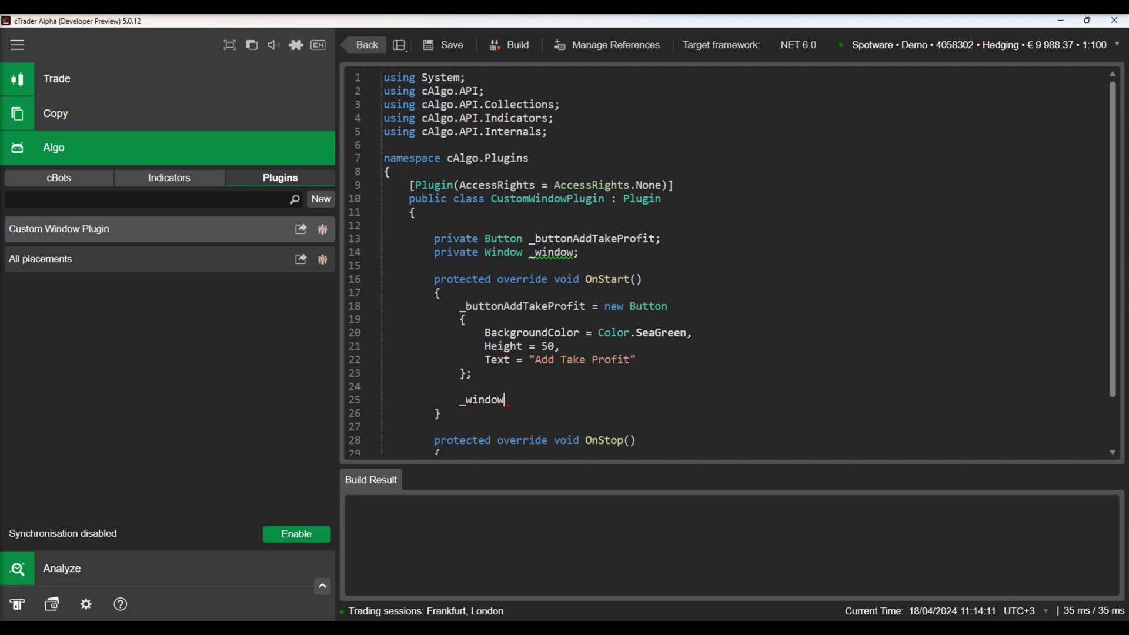
{"action": "type", "text": " = new Win"}
{"action": "key", "text": "Tab"}
{"action": "key", "text": "Return"}
{"action": "type", "text": "{"}
{"action": "key", "text": "Return"}
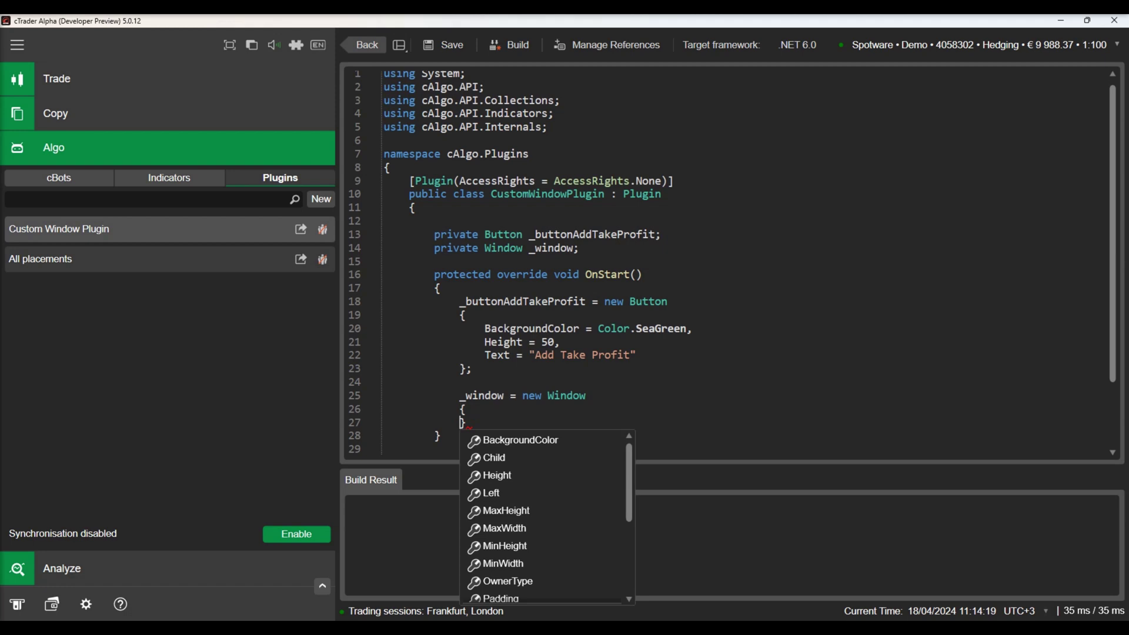
{"action": "type", "text": "Height = 150"}
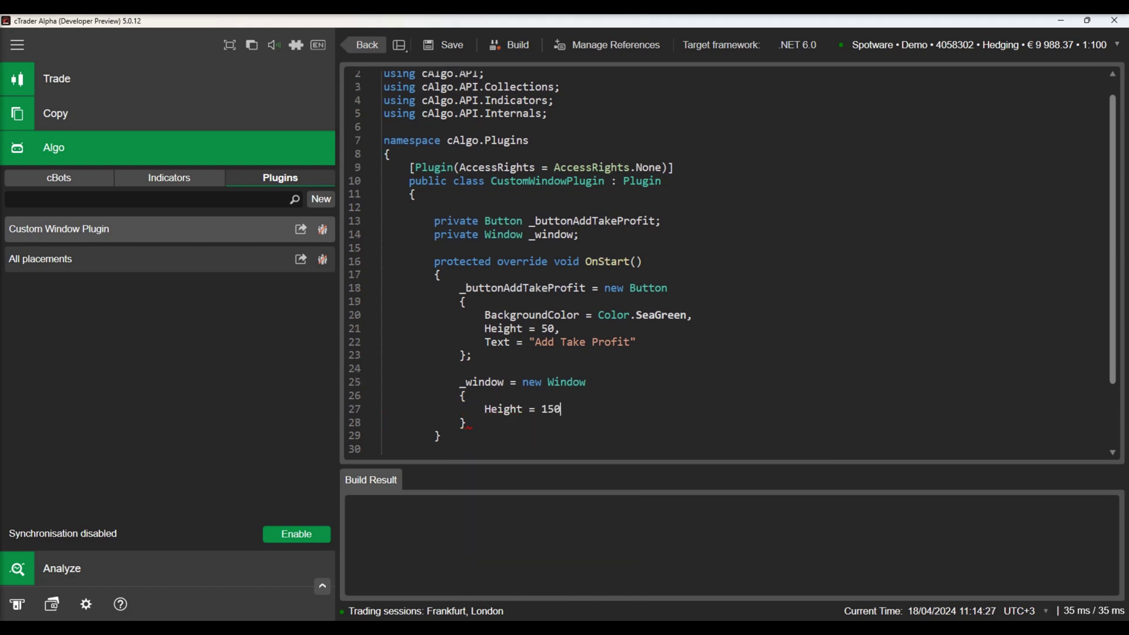
{"action": "type", "text": ","}
{"action": "key", "text": "Return"}
{"action": "type", "text": "Width = 150,"}
{"action": "key", "text": "Return"}
{"action": "type", "text": "Padd"}
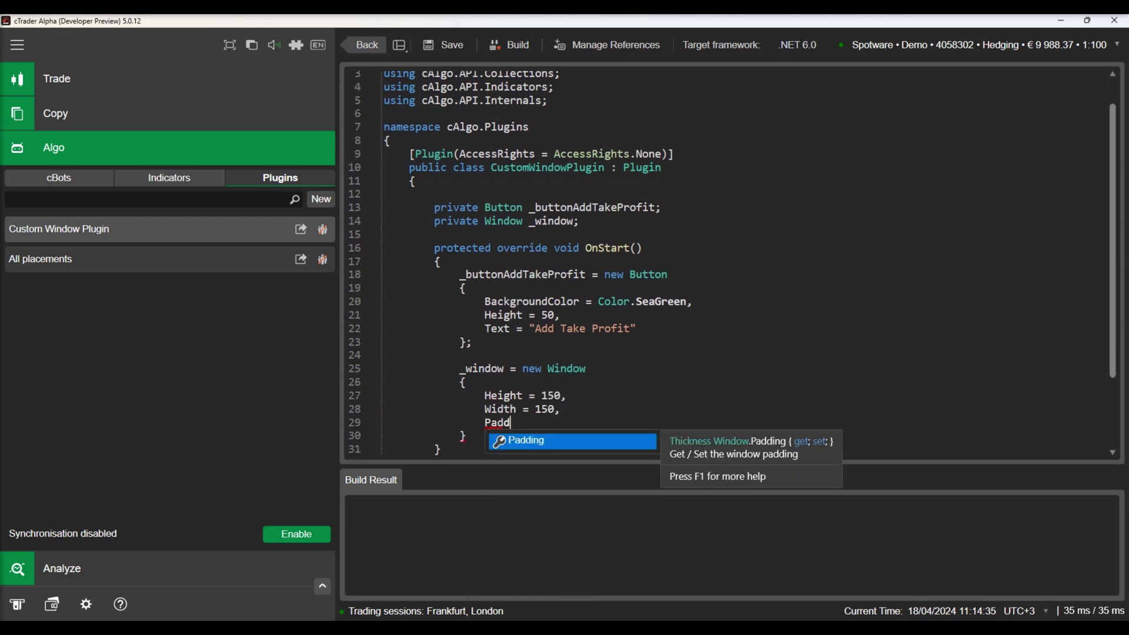
{"action": "key", "text": "Tab"}
{"action": "type", "text": "= new Thickness(5,10,10"}
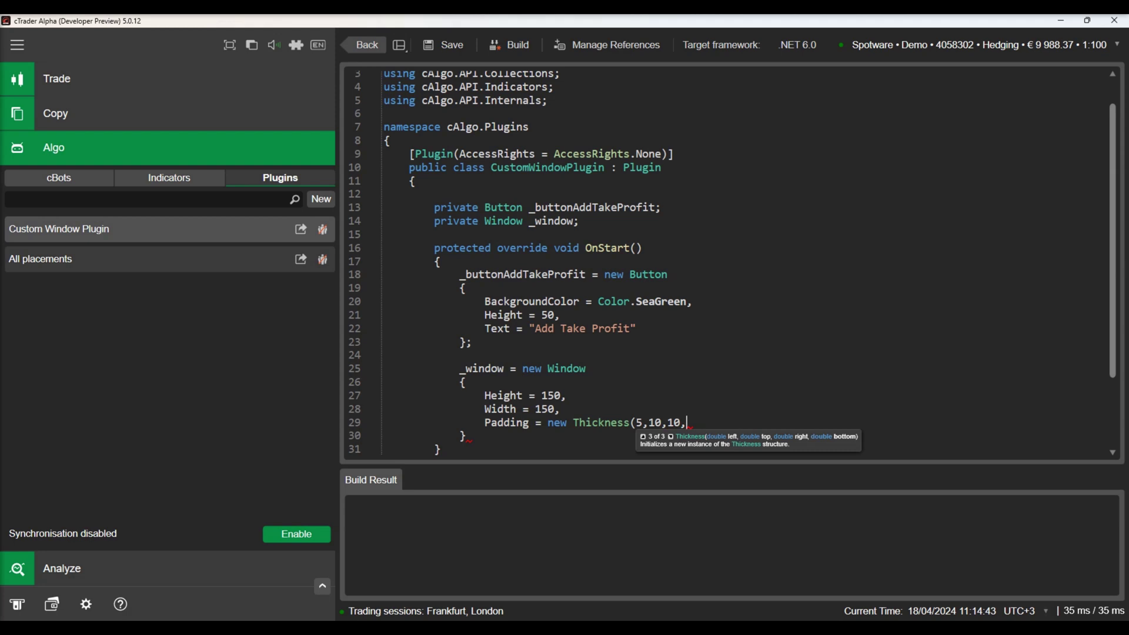
{"action": "type", "text": ",5)"}
{"action": "key", "text": "Down"}
{"action": "key", "text": "End"}
{"action": "type", "text": ";"}
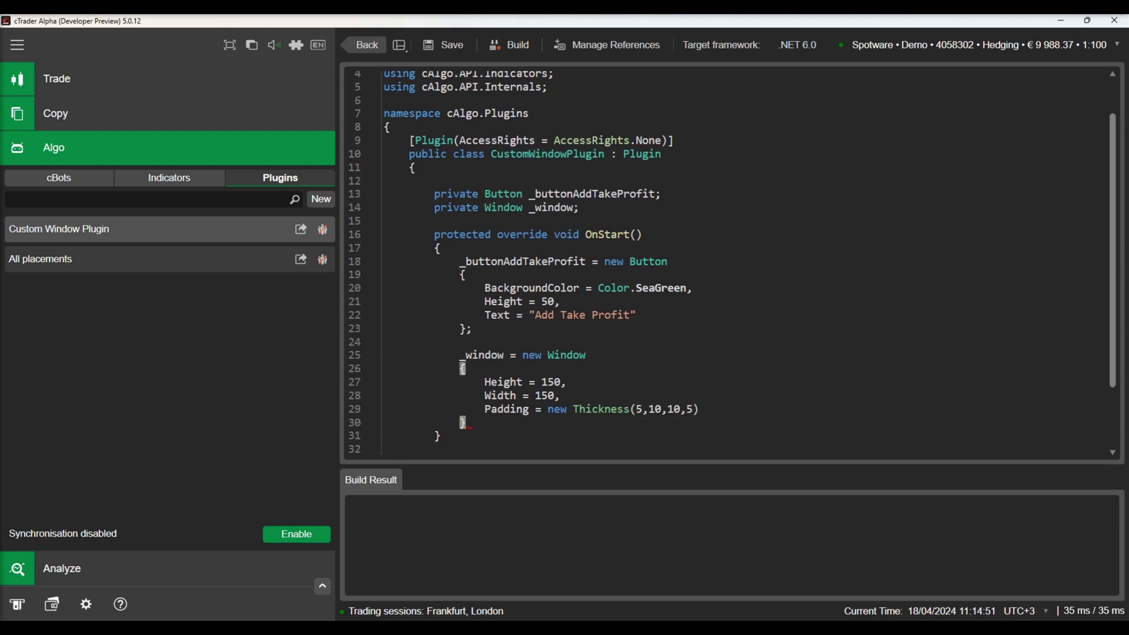
{"action": "key", "text": "Return"}
{"action": "key", "text": "Return"}
{"action": "type", "text": "_window.ch"}
{"action": "key", "text": "Tab"}
Make the button the window's Child, add _window.Show(), build, and enlarge the plugin window.
{"action": "type", "text": "= "}
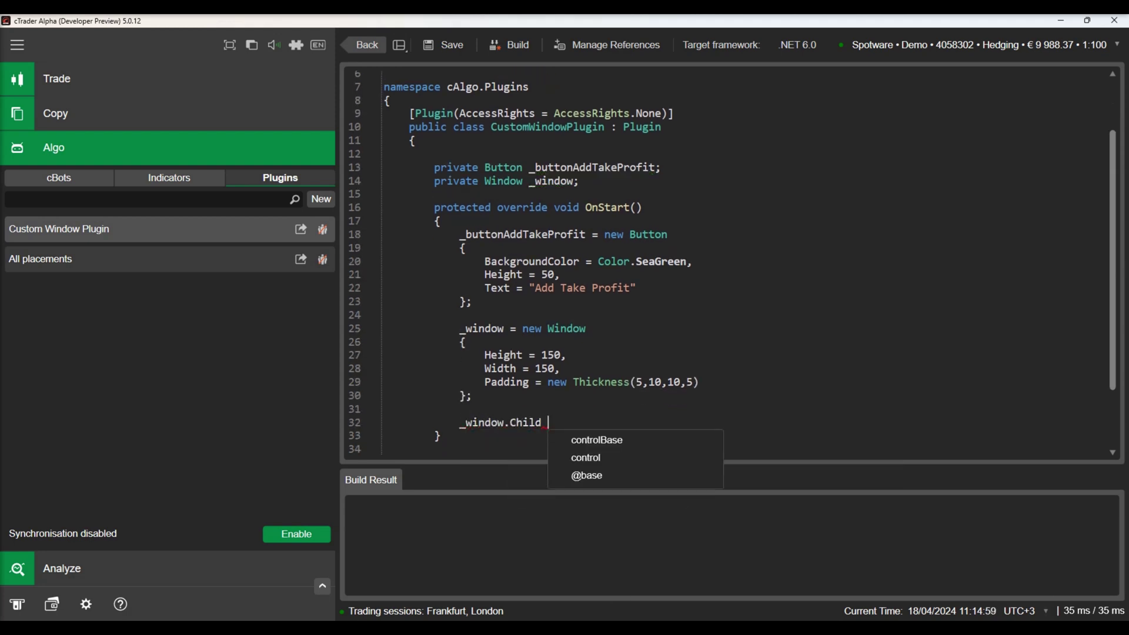
{"action": "type", "text": "_bu"}
{"action": "key", "text": "Tab"}
{"action": "type", "text": ";"}
{"action": "key", "text": "Return"}
{"action": "type", "text": "_window."}
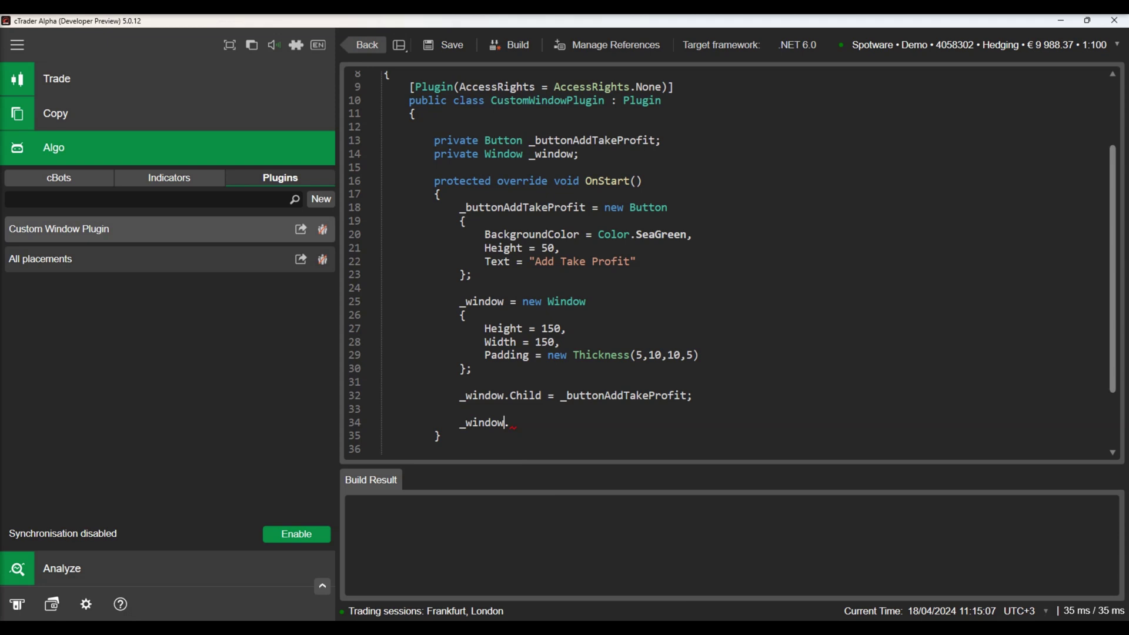
{"action": "type", "text": "Show();"}
{"action": "left_click", "coordinate": [512, 47]}
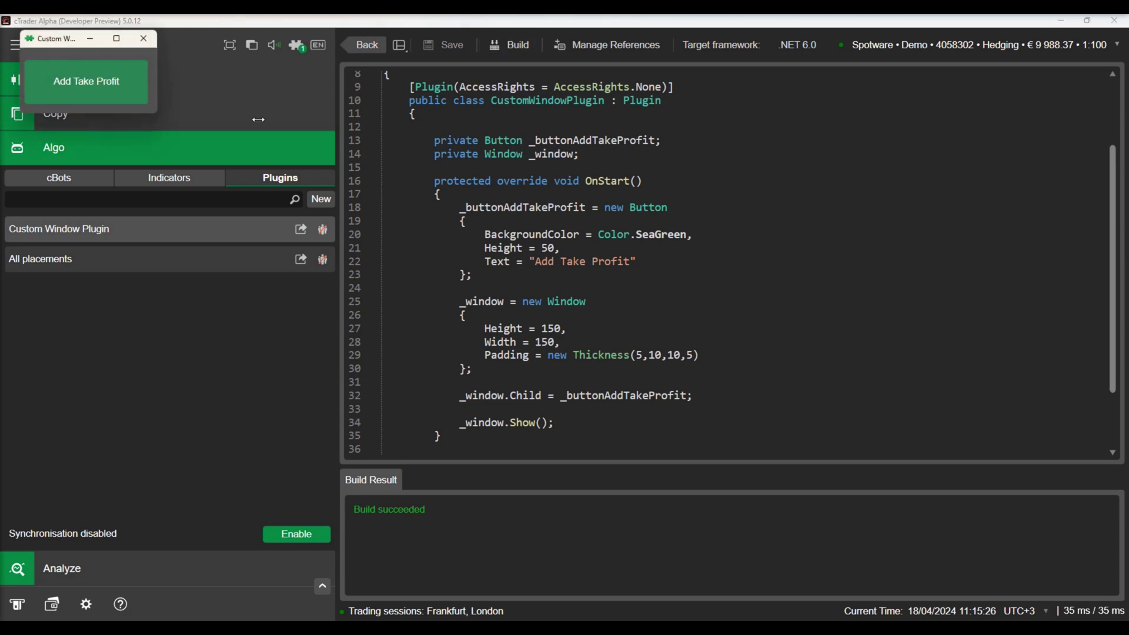
{"action": "mouse_move", "coordinate": [99, 107]}
{"action": "left_mouse_down"}
{"action": "mouse_move", "coordinate": [262, 111]}
{"action": "mouse_move", "coordinate": [234, 163]}
{"action": "left_mouse_up"}
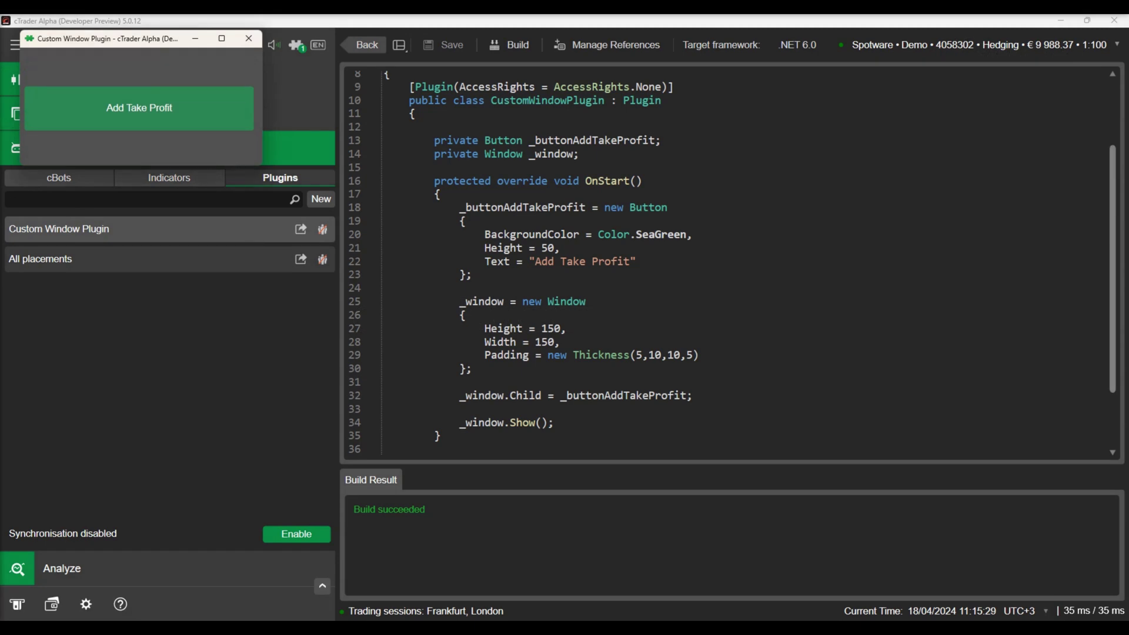
Subscribe a generated click handler to the _buttonAddTakeProfit Click event.
{"action": "left_click", "coordinate": [501, 280]}
{"action": "key", "text": "Return"}
{"action": "key", "text": "Return"}
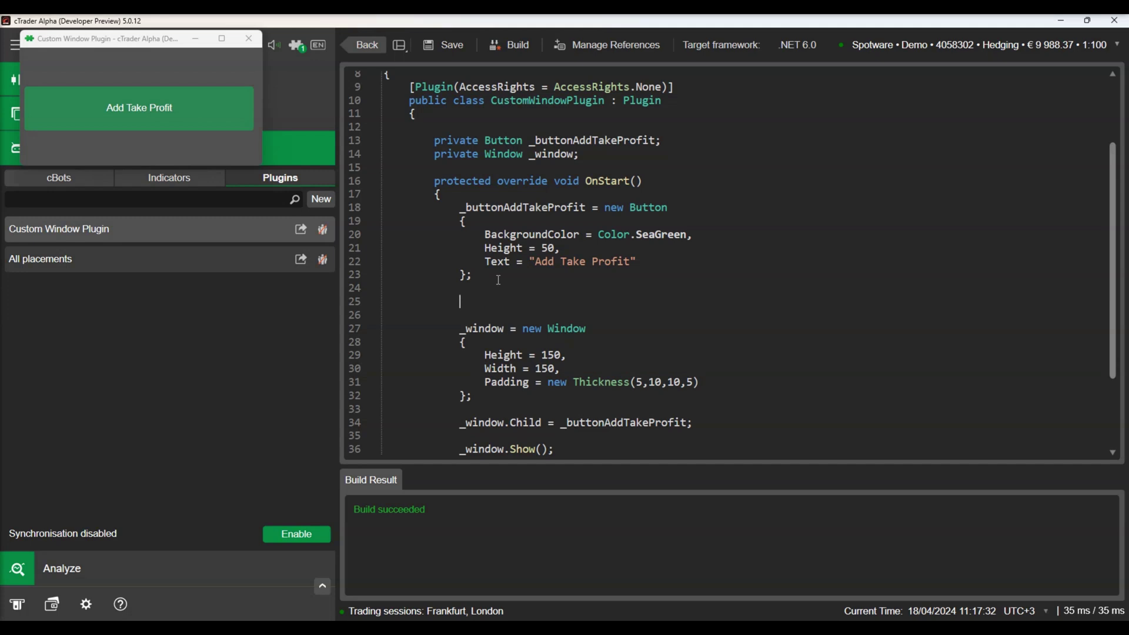
{"action": "type", "text": "_bu"}
{"action": "key", "text": "Tab"}
{"action": "type", "text": "."}
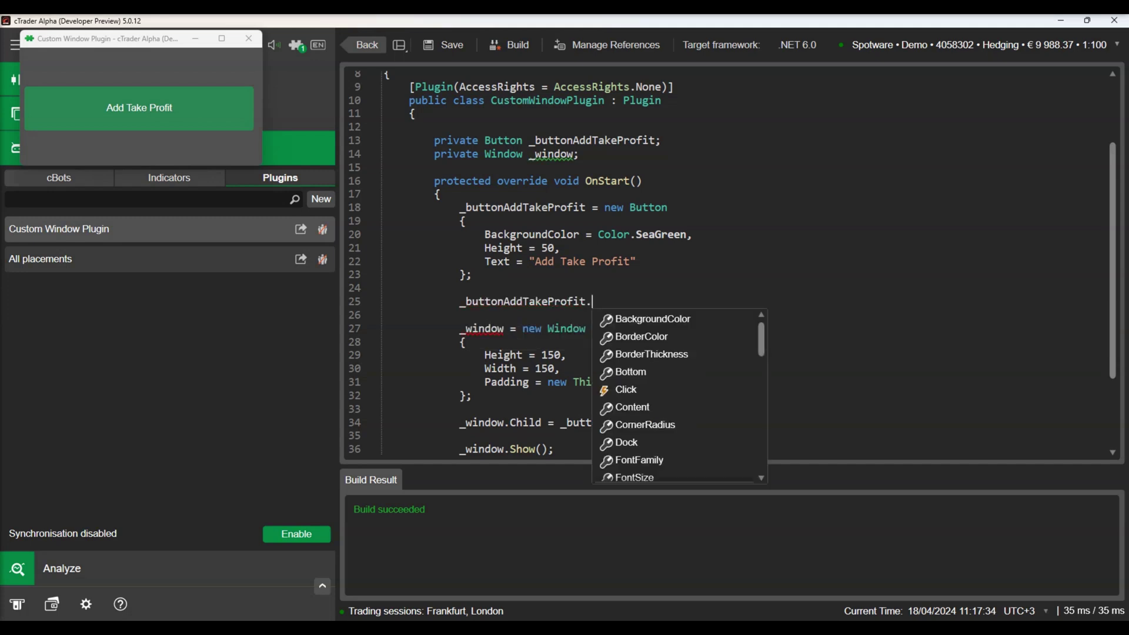
{"action": "type", "text": "c"}
{"action": "key", "text": "Tab"}
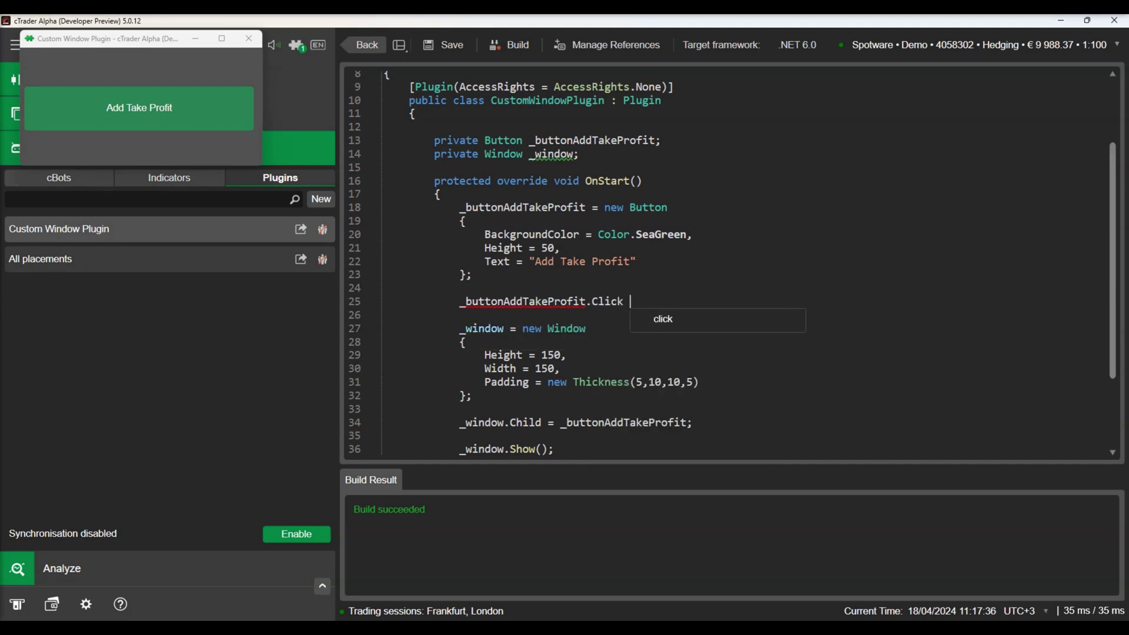
{"action": "type", "text": "+="}
{"action": "key", "text": "Tab"}
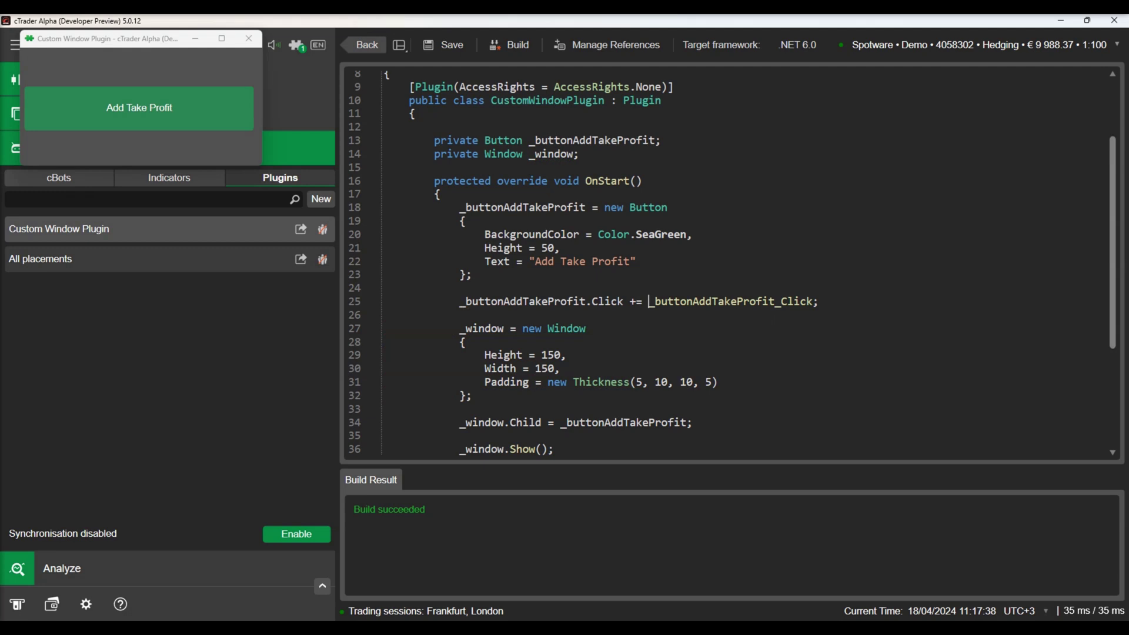
Replace the handler stub with a foreach over Positions calling ModifyTakeProfitPips when TakeProfit is null.
{"action": "scroll", "coordinate": [490, 317], "scroll_direction": "down", "scroll_amount": 2}
{"action": "scroll", "coordinate": [489, 317], "scroll_direction": "down", "scroll_amount": 3}
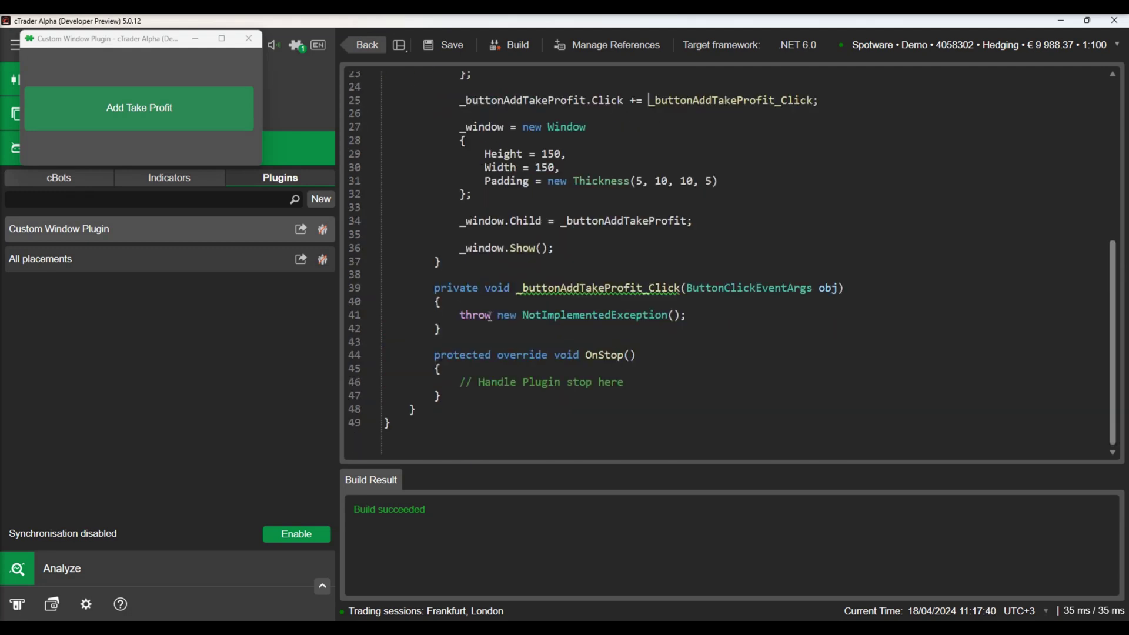
{"action": "left_click_drag", "start_coordinate": [688, 318], "coordinate": [465, 320]}
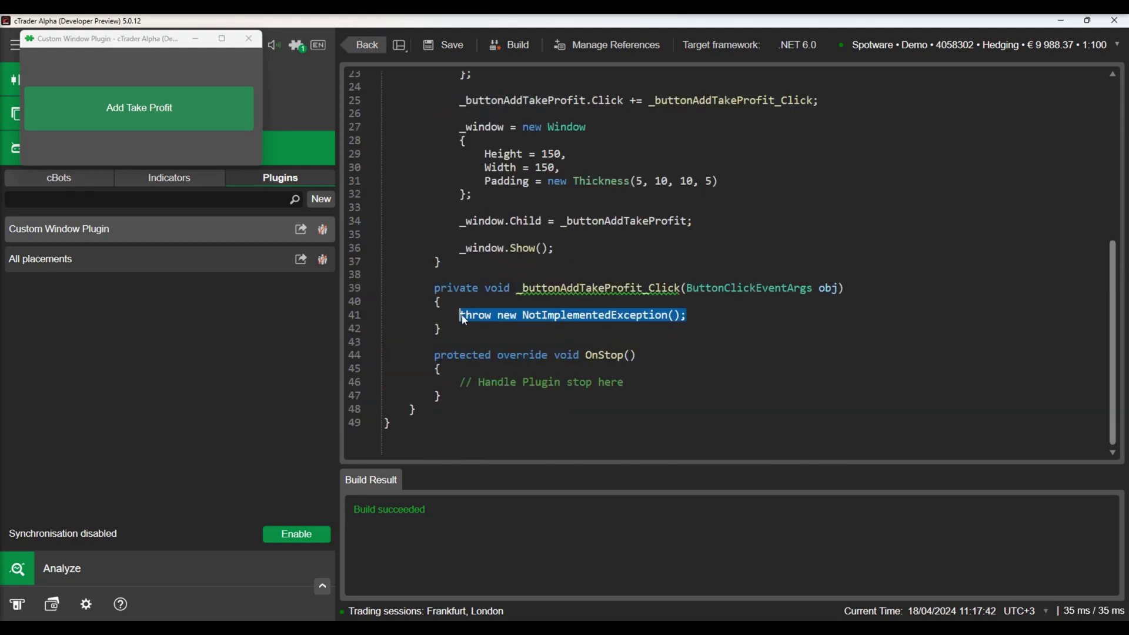
{"action": "type", "text": "for"}
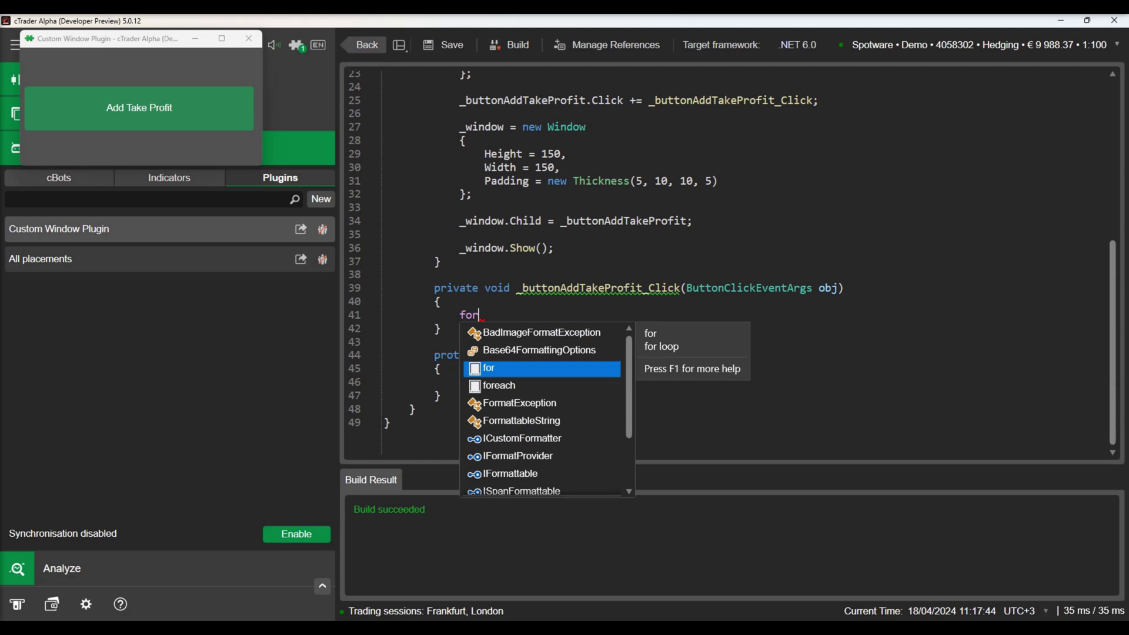
{"action": "key", "text": "Down"}
{"action": "key", "text": "Tab"}
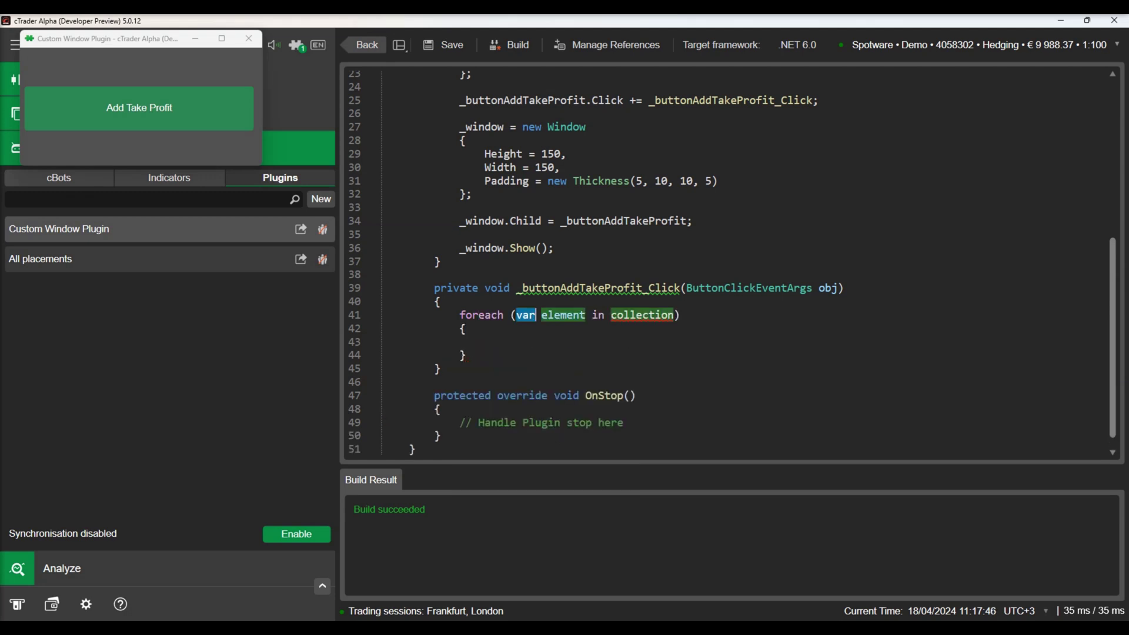
{"action": "key", "text": "Tab"}
{"action": "key", "text": "Tab"}
{"action": "type", "text": "Pos"}
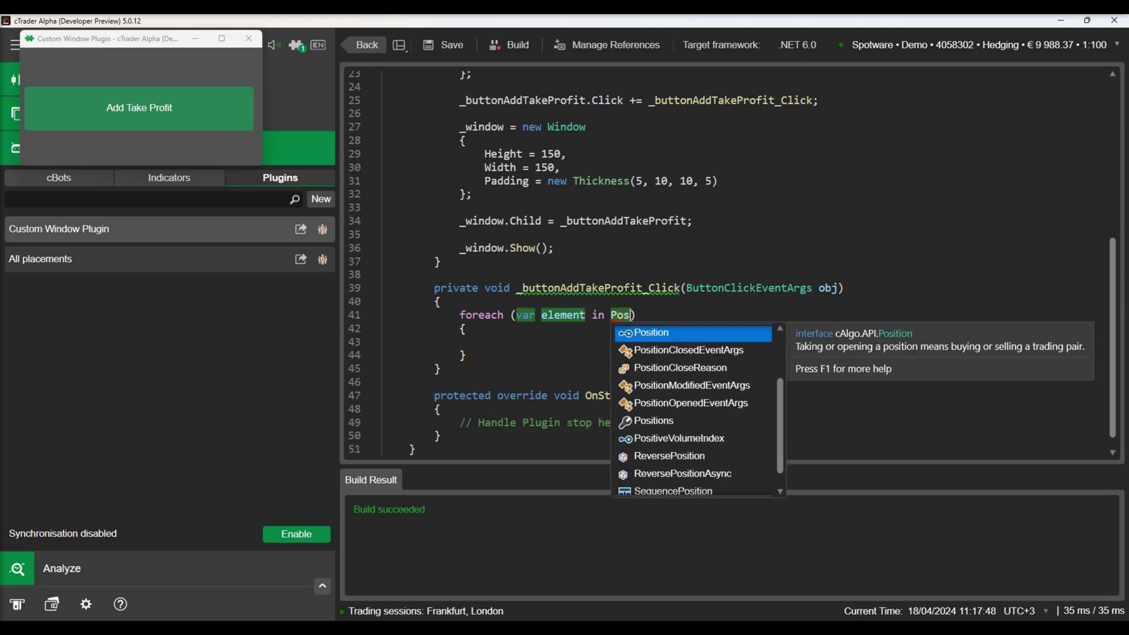
{"action": "type", "text": "itions"}
{"action": "key", "text": "Return"}
{"action": "key", "text": "shift+Tab"}
{"action": "type", "text": "position"}
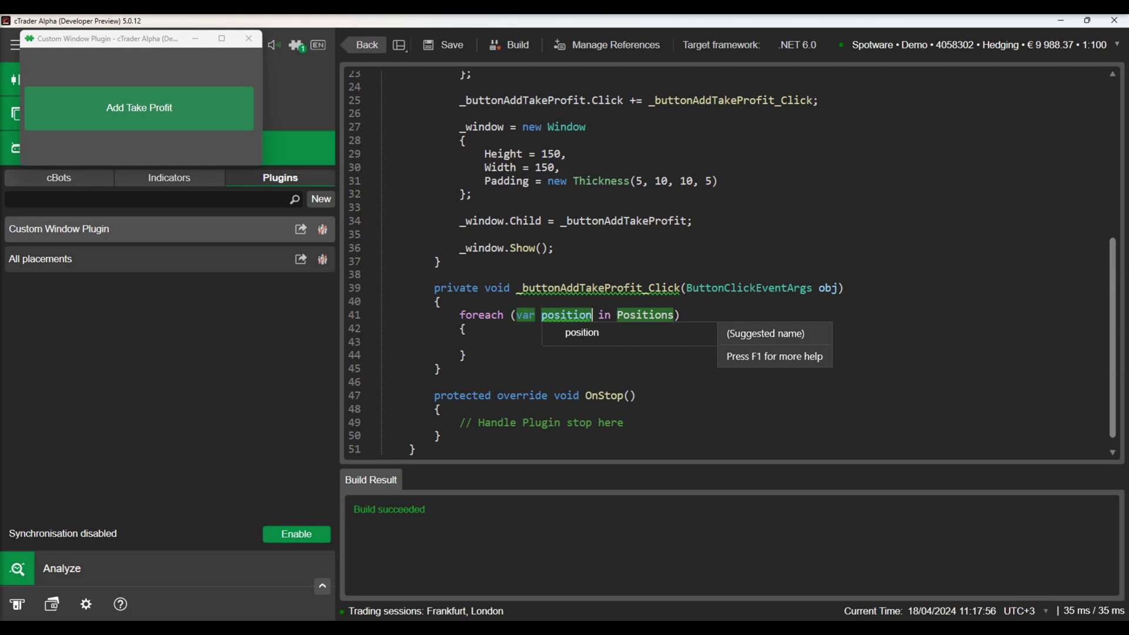
{"action": "key", "text": "Return"}
{"action": "type", "text": "if(position.Ta"}
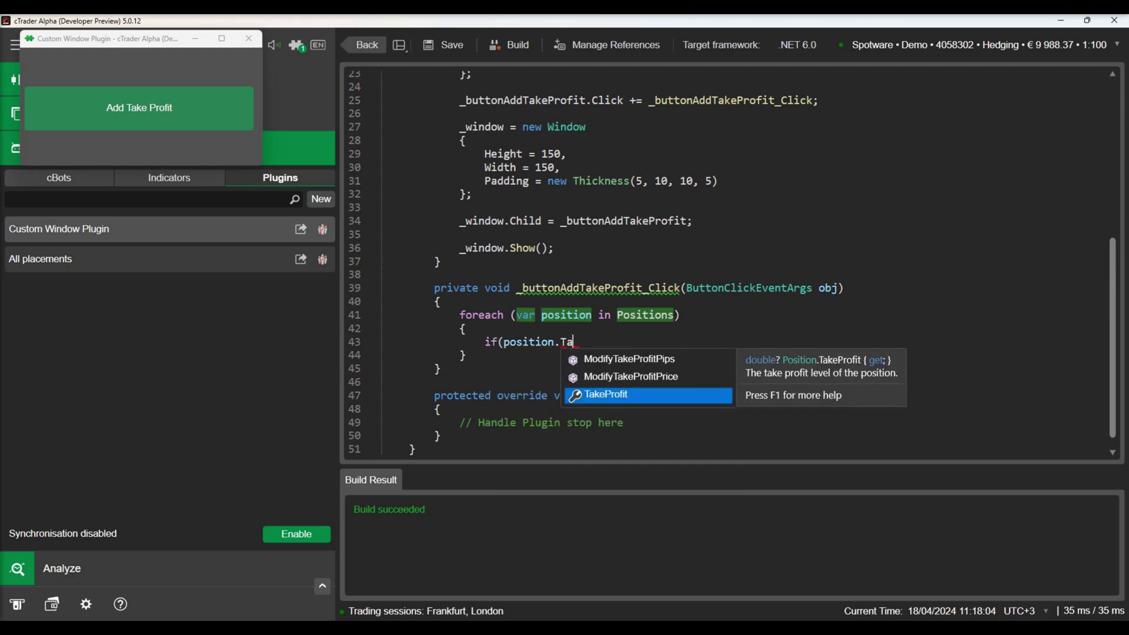
{"action": "type", "text": "keProfit is null)"}
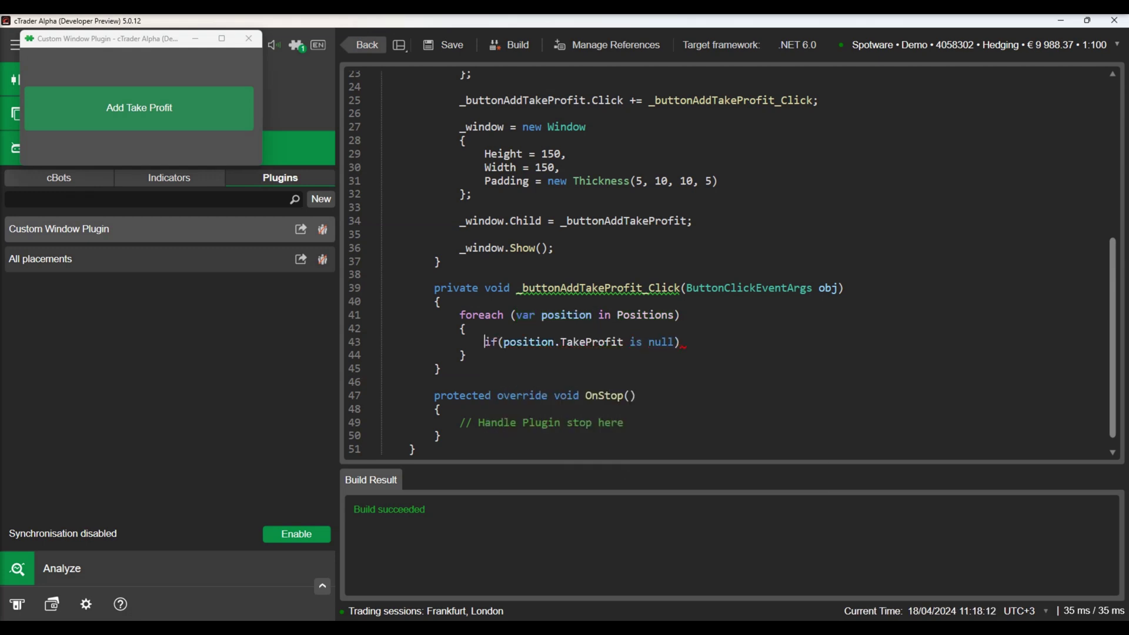
{"action": "key", "text": "Return"}
{"action": "type", "text": "{"}
{"action": "key", "text": "Return"}
{"action": "type", "text": "p"}
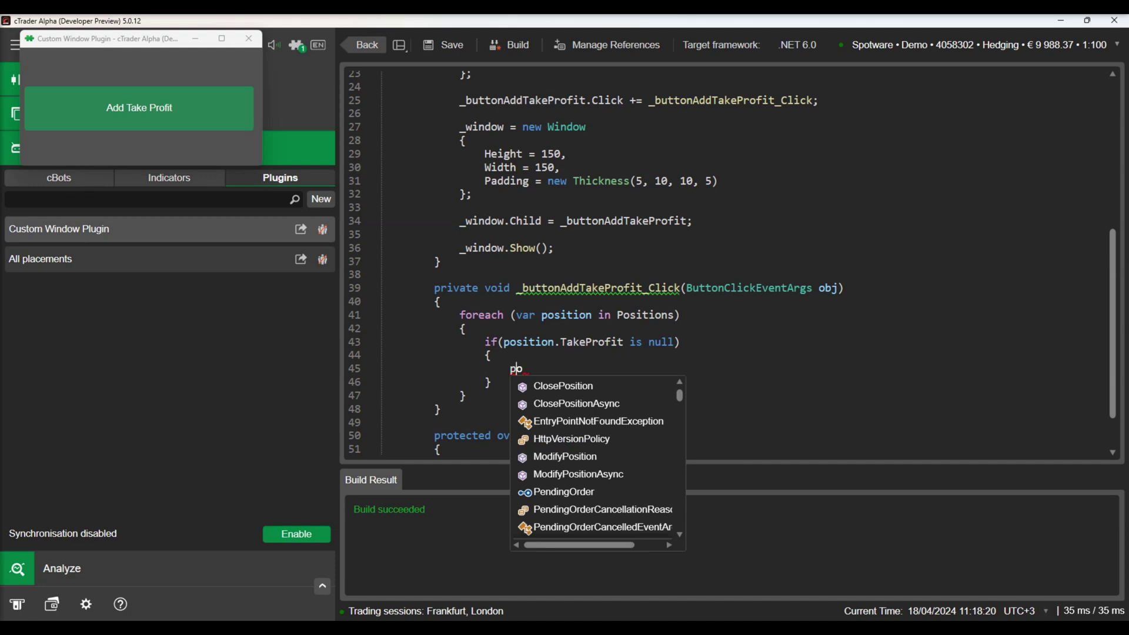
{"action": "type", "text": "osition.m"}
{"action": "key", "text": "Down"}
{"action": "key", "text": "Down"}
{"action": "key", "text": "Down"}
{"action": "key", "text": "Tab"}
Complete ModifyTakeProfitPips(20), rebuild, and widen the plugin window in the Trade workspace.
{"action": "type", "text": "(20)"}
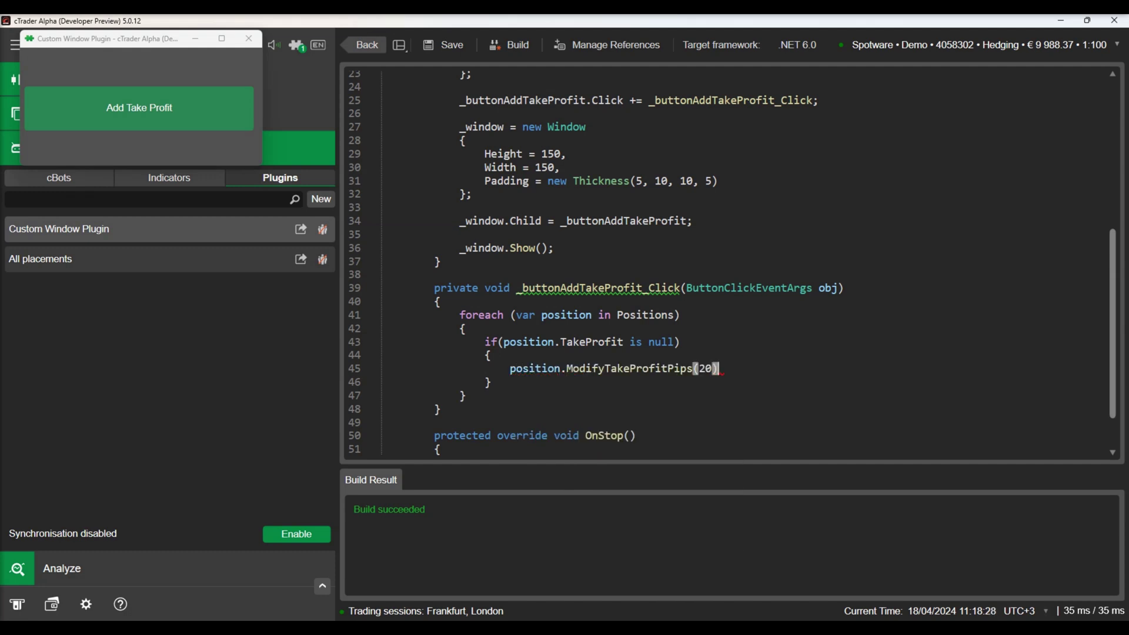
{"action": "type", "text": ";"}
{"action": "left_click", "coordinate": [511, 45]}
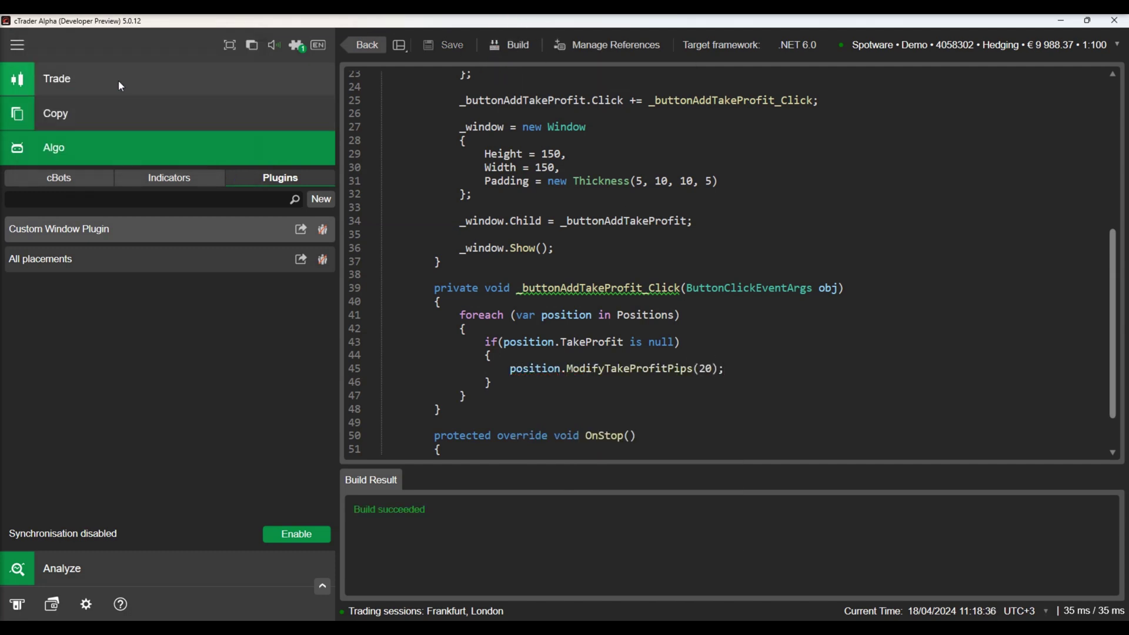
{"action": "left_click", "coordinate": [121, 87]}
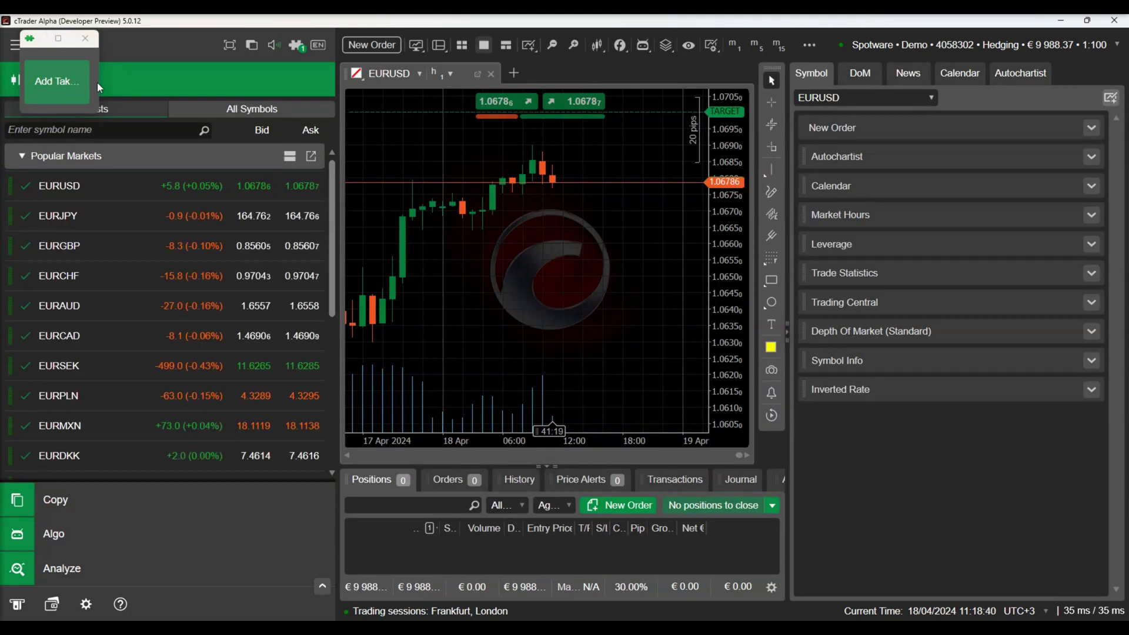
{"action": "left_click_drag", "start_coordinate": [103, 80], "coordinate": [145, 80]}
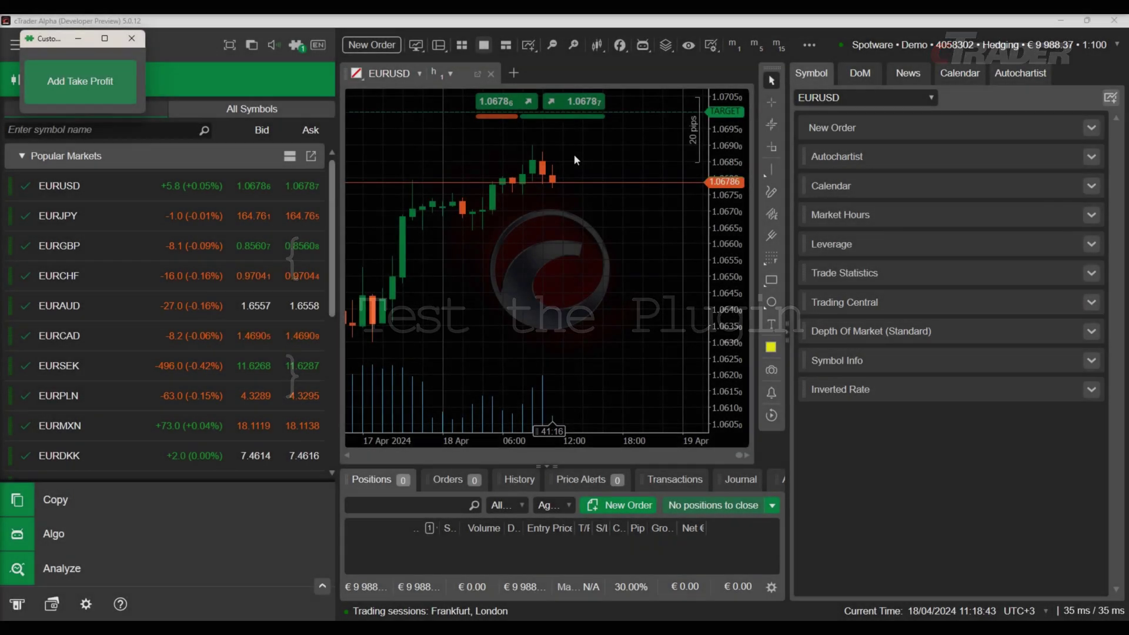
{"action": "mouse_move", "coordinate": [574, 101]}
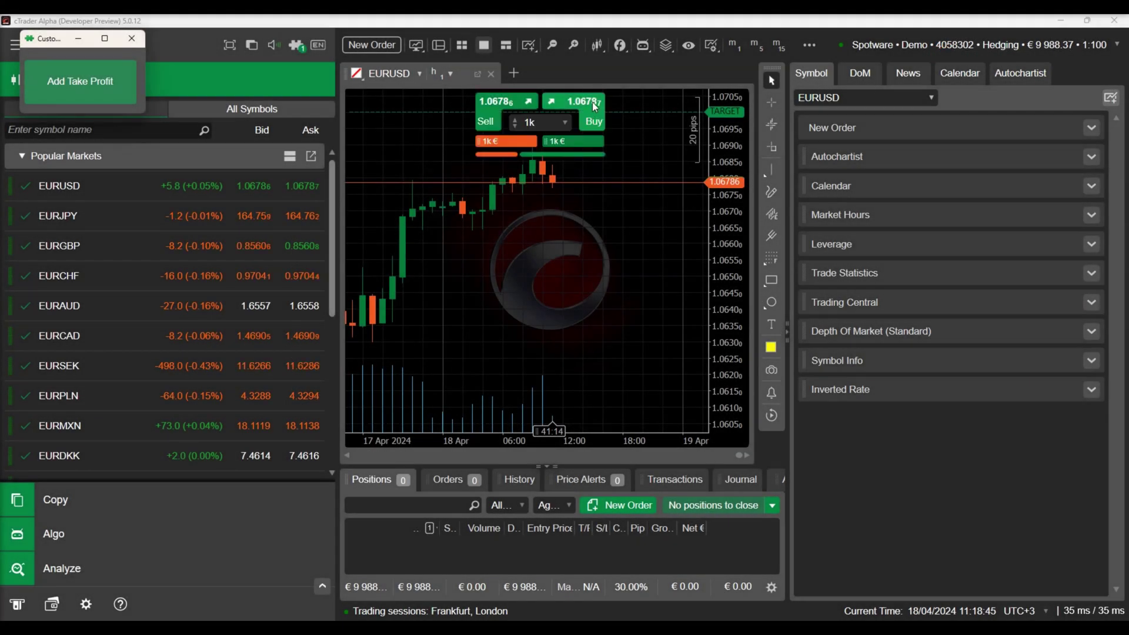
Open EURUSD buy and sell positions via quick-trade and enlarge the Positions panel.
{"action": "left_click", "coordinate": [595, 107]}
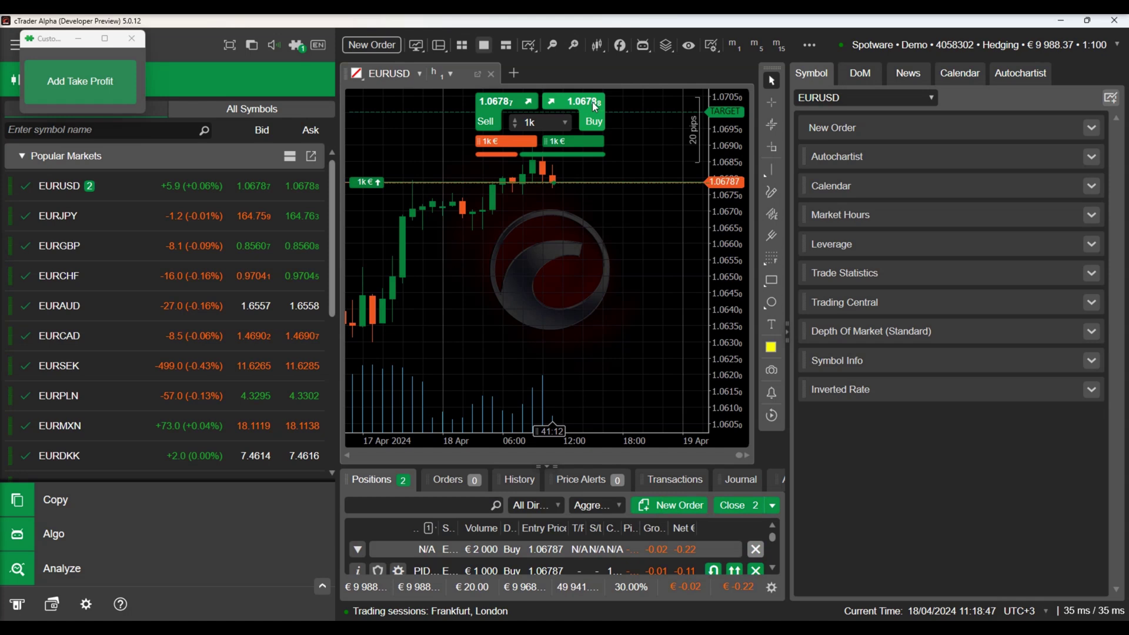
{"action": "left_click", "coordinate": [595, 107]}
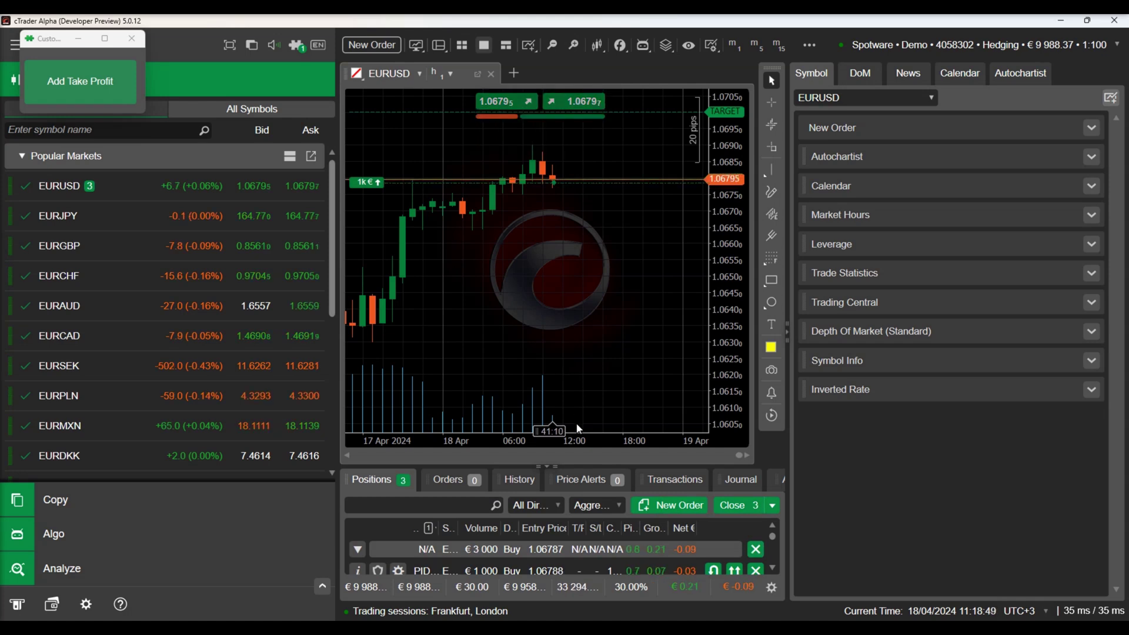
{"action": "left_click_drag", "start_coordinate": [574, 466], "coordinate": [574, 372]}
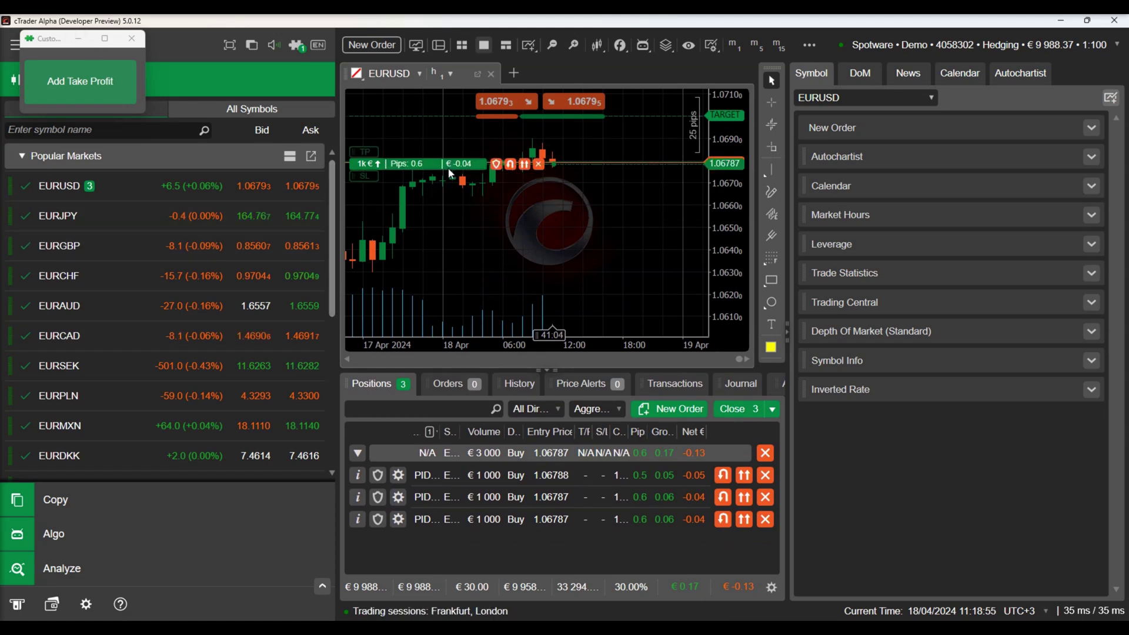
{"action": "mouse_move", "coordinate": [501, 101]}
{"action": "left_click", "coordinate": [510, 107]}
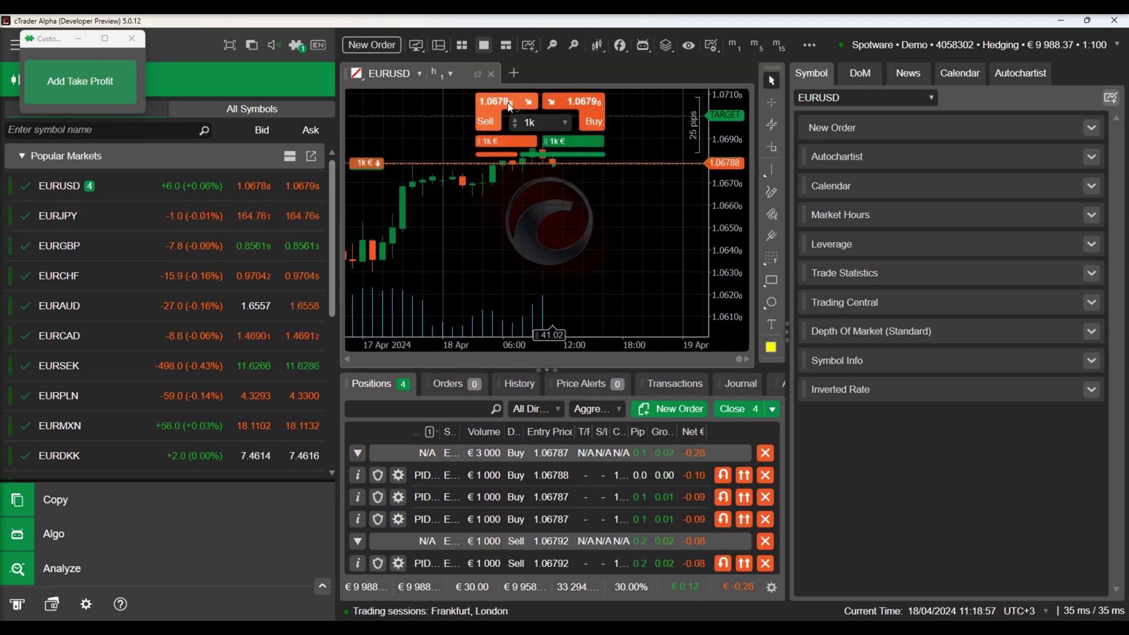
{"action": "left_click", "coordinate": [511, 107]}
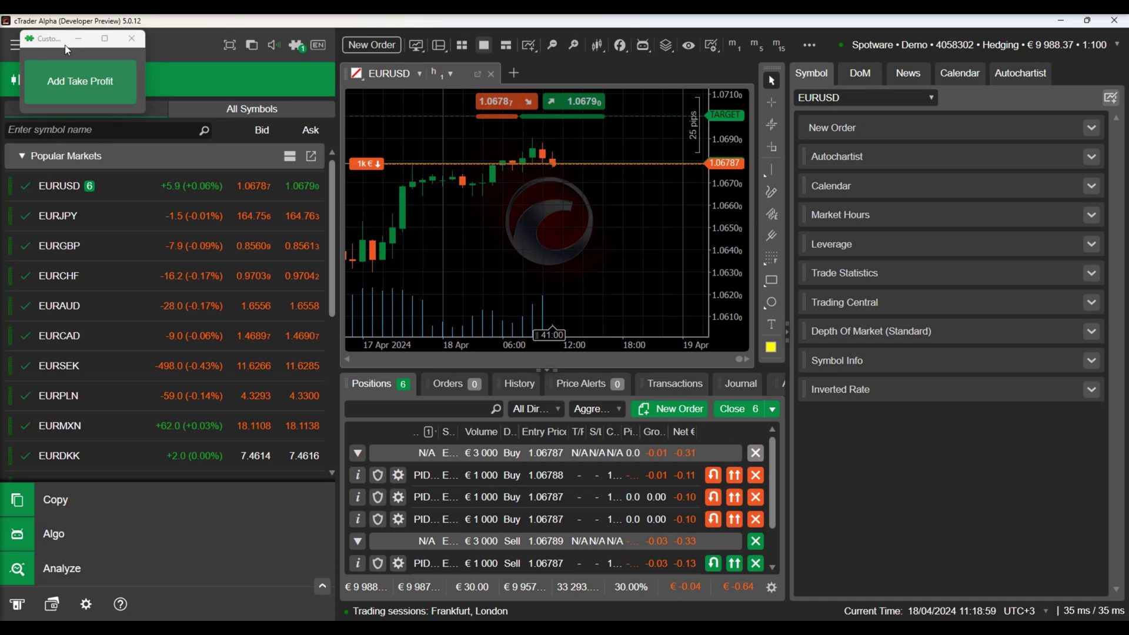
{"action": "left_click_drag", "start_coordinate": [38, 48], "coordinate": [172, 67]}
Collapse the sidebar, run Add Take Profit, and allow the plugin's trading permission.
{"action": "left_click", "coordinate": [23, 48]}
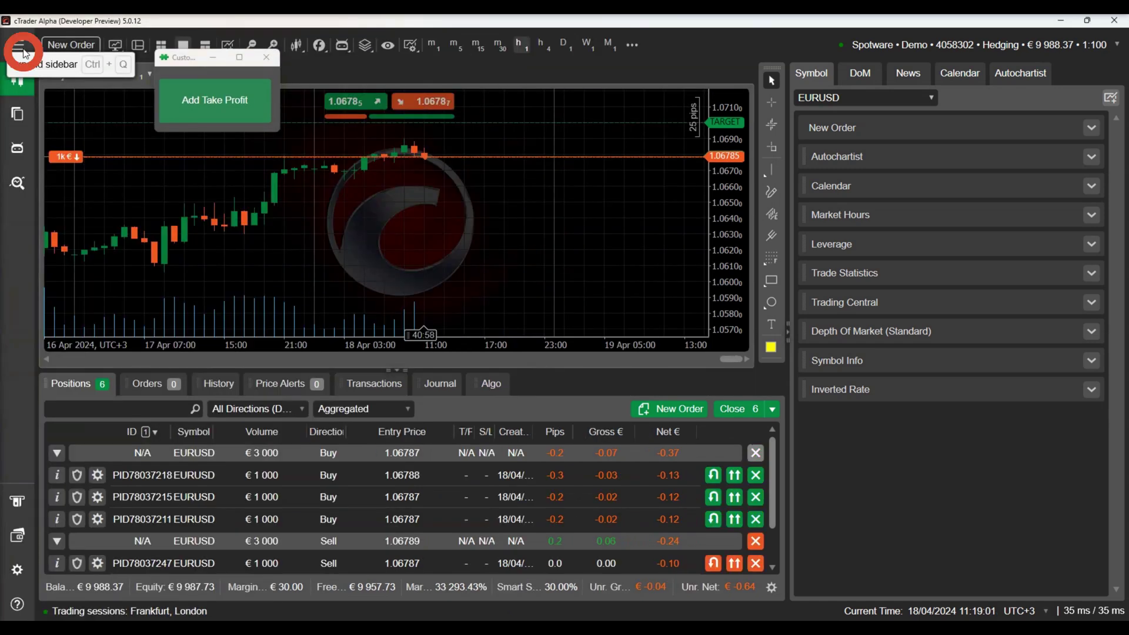
{"action": "left_click", "coordinate": [238, 112]}
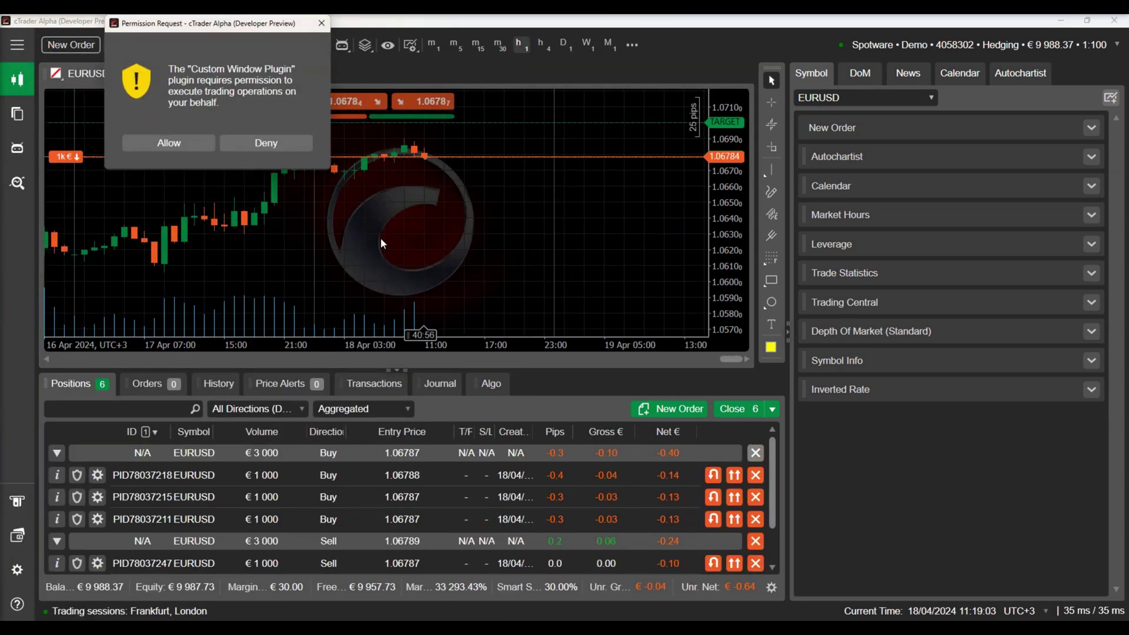
{"action": "left_click", "coordinate": [169, 142]}
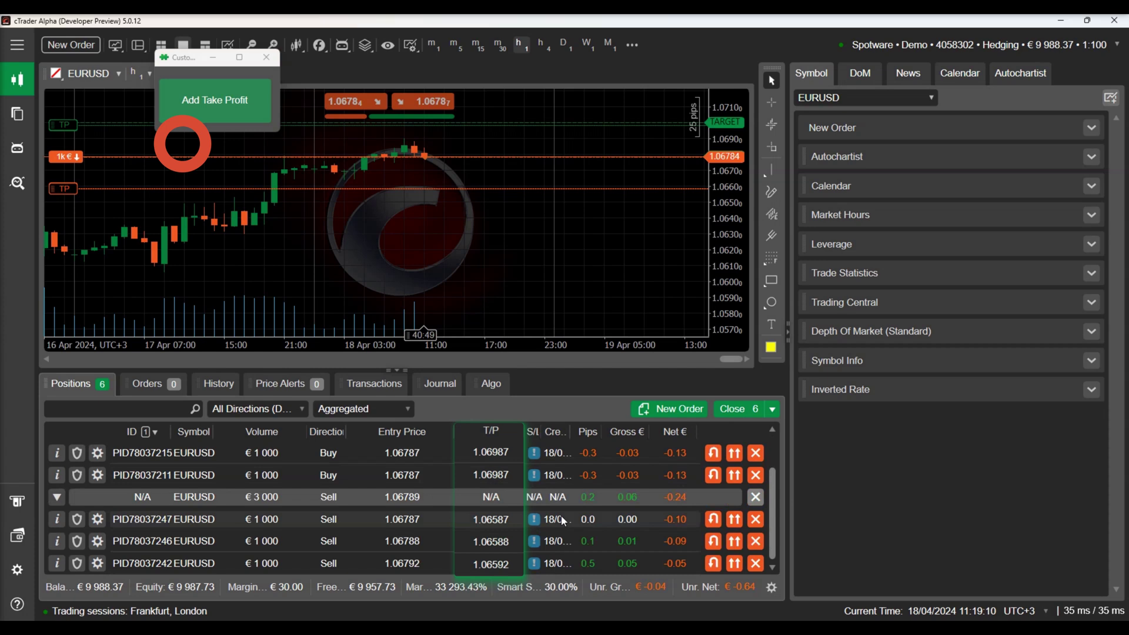